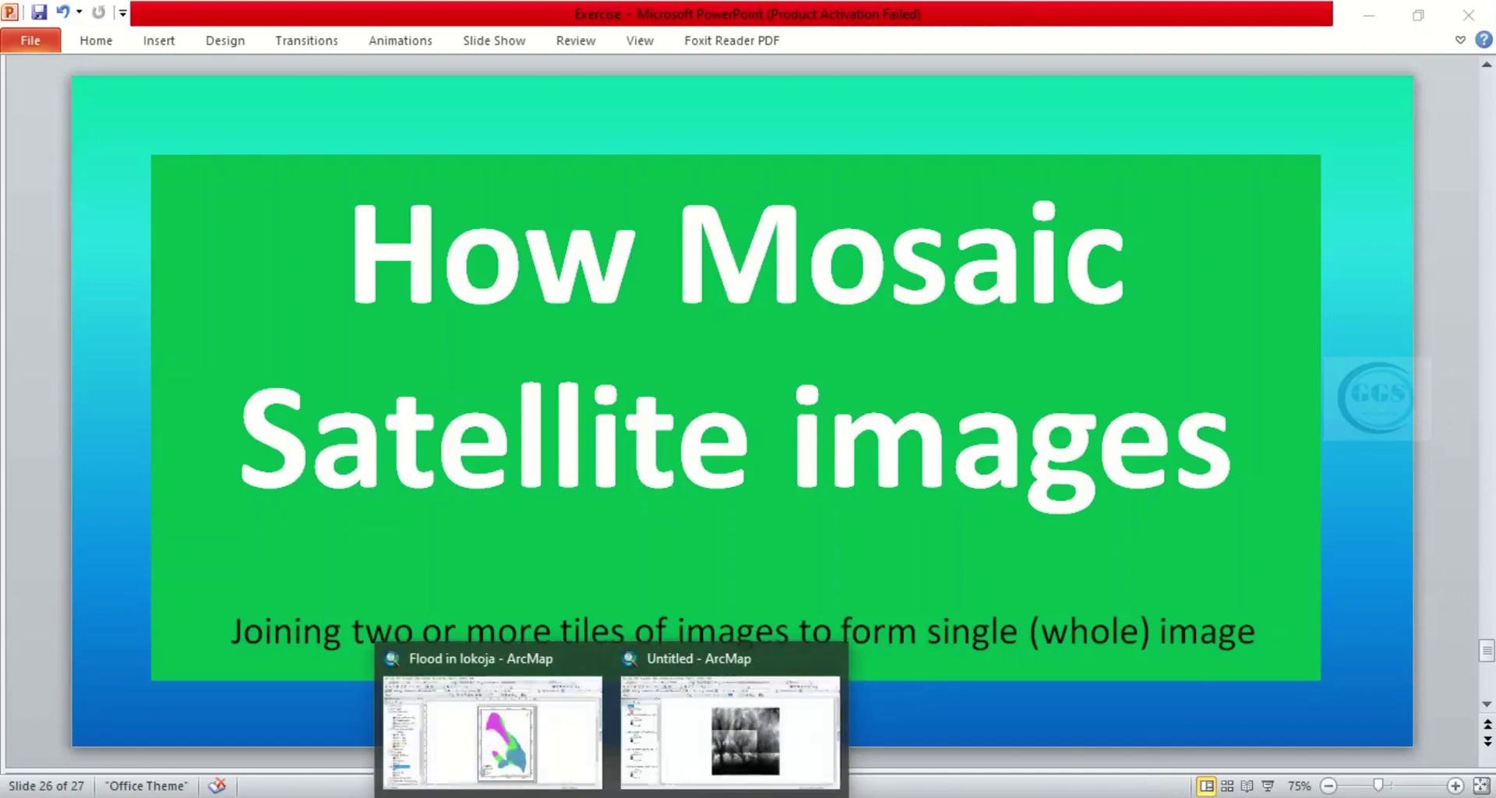
Bring the 'Untitled - ArcMap' window with the DEM tiles to the front from the taskbar.
{"action": "left_click", "coordinate": [702, 742]}
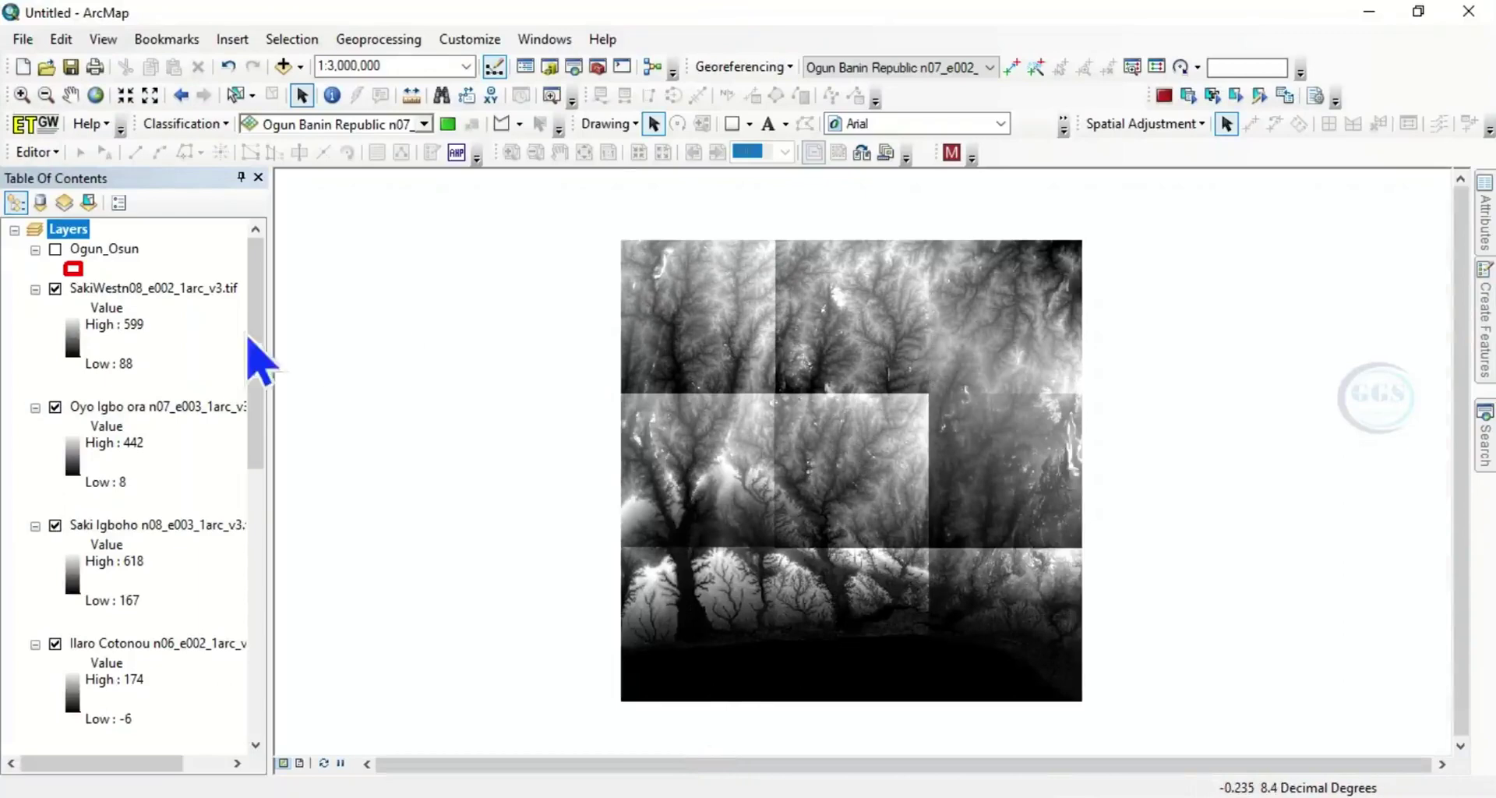
Toggle the Oyo Igbo, Saki Igboho and Ilaro Cotonou tiles to check their extents.
{"action": "left_click", "coordinate": [55, 408]}
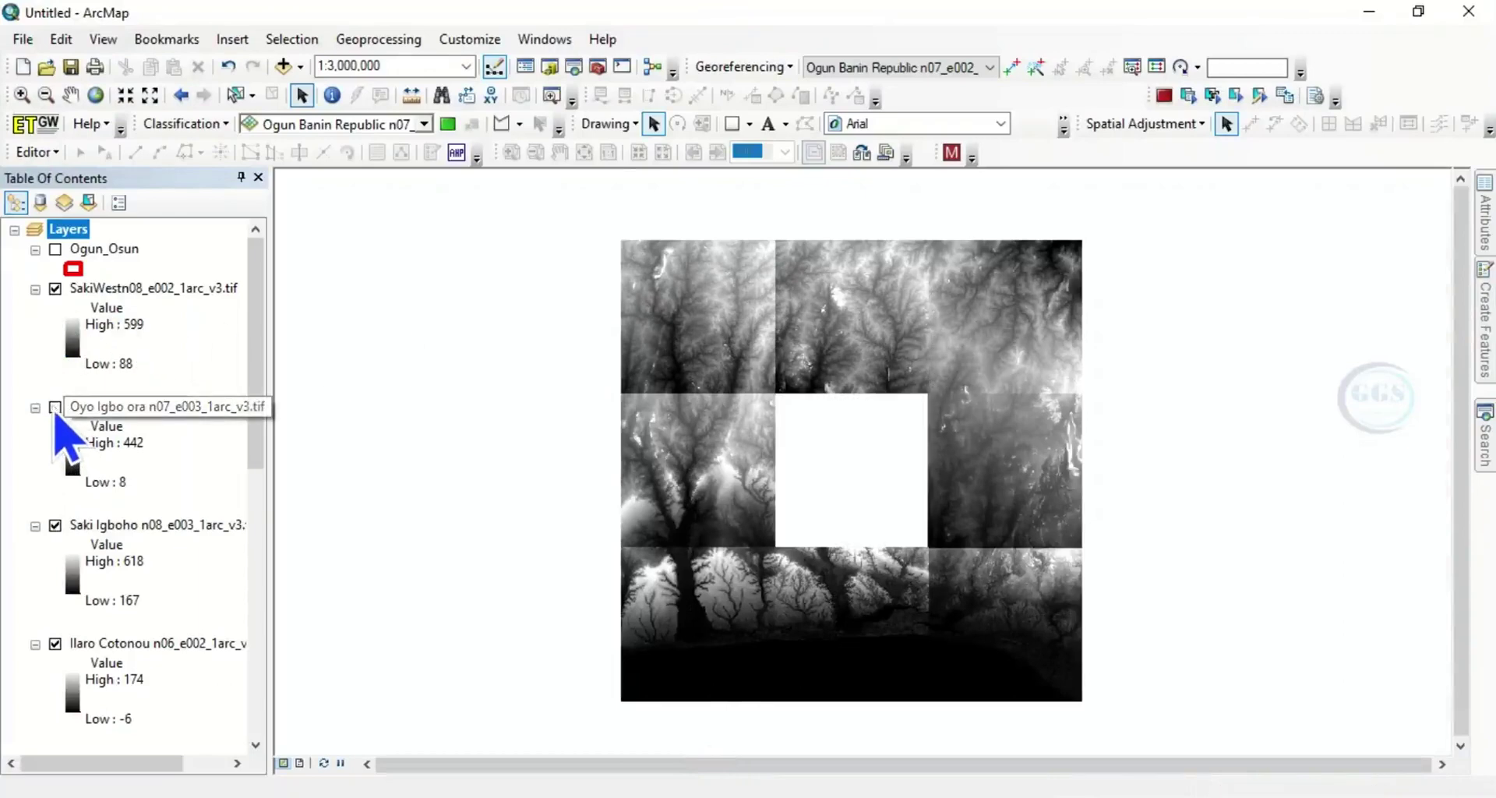
{"action": "left_click", "coordinate": [54, 406]}
{"action": "left_click", "coordinate": [55, 525]}
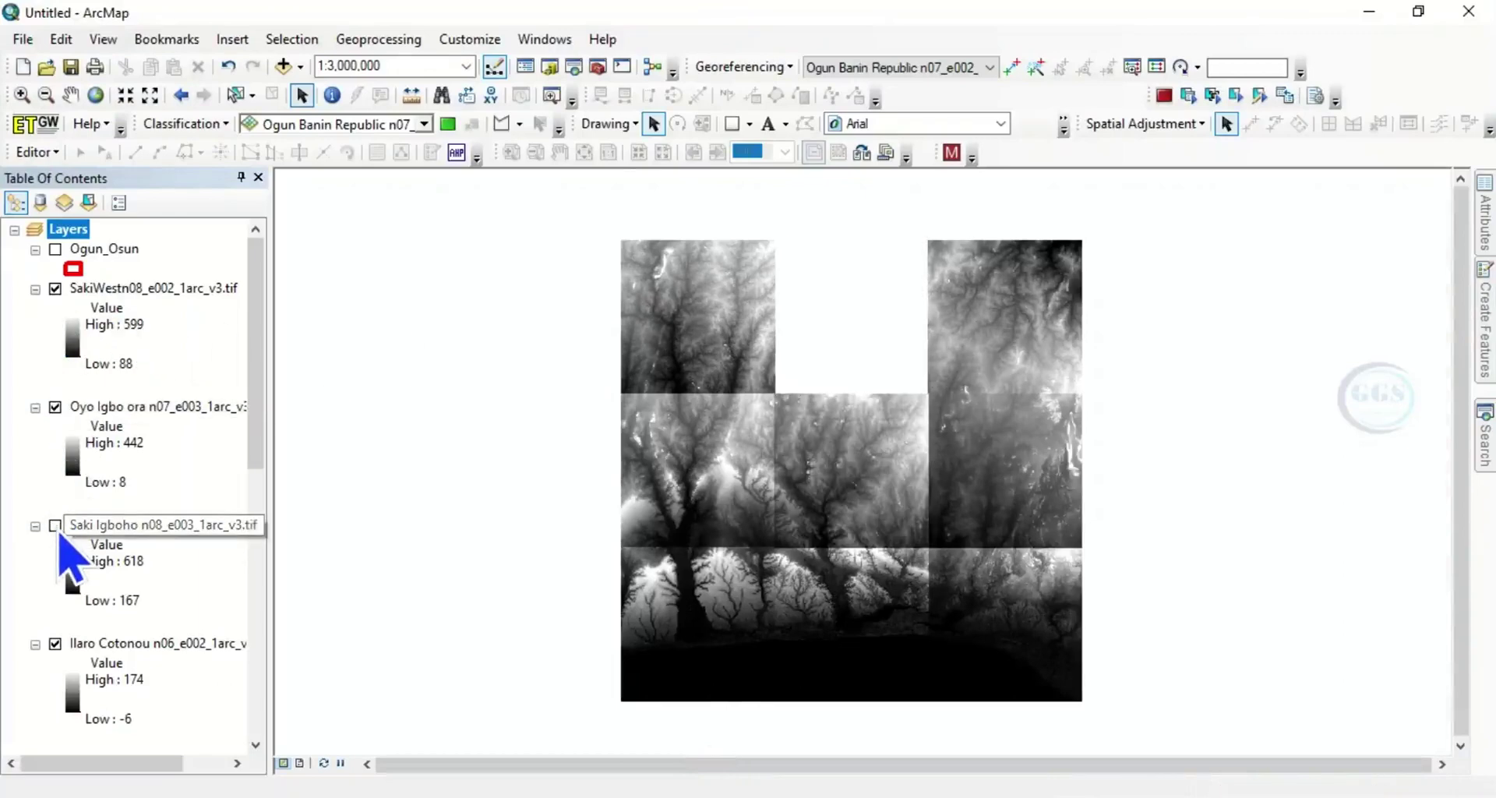
{"action": "left_click", "coordinate": [54, 644]}
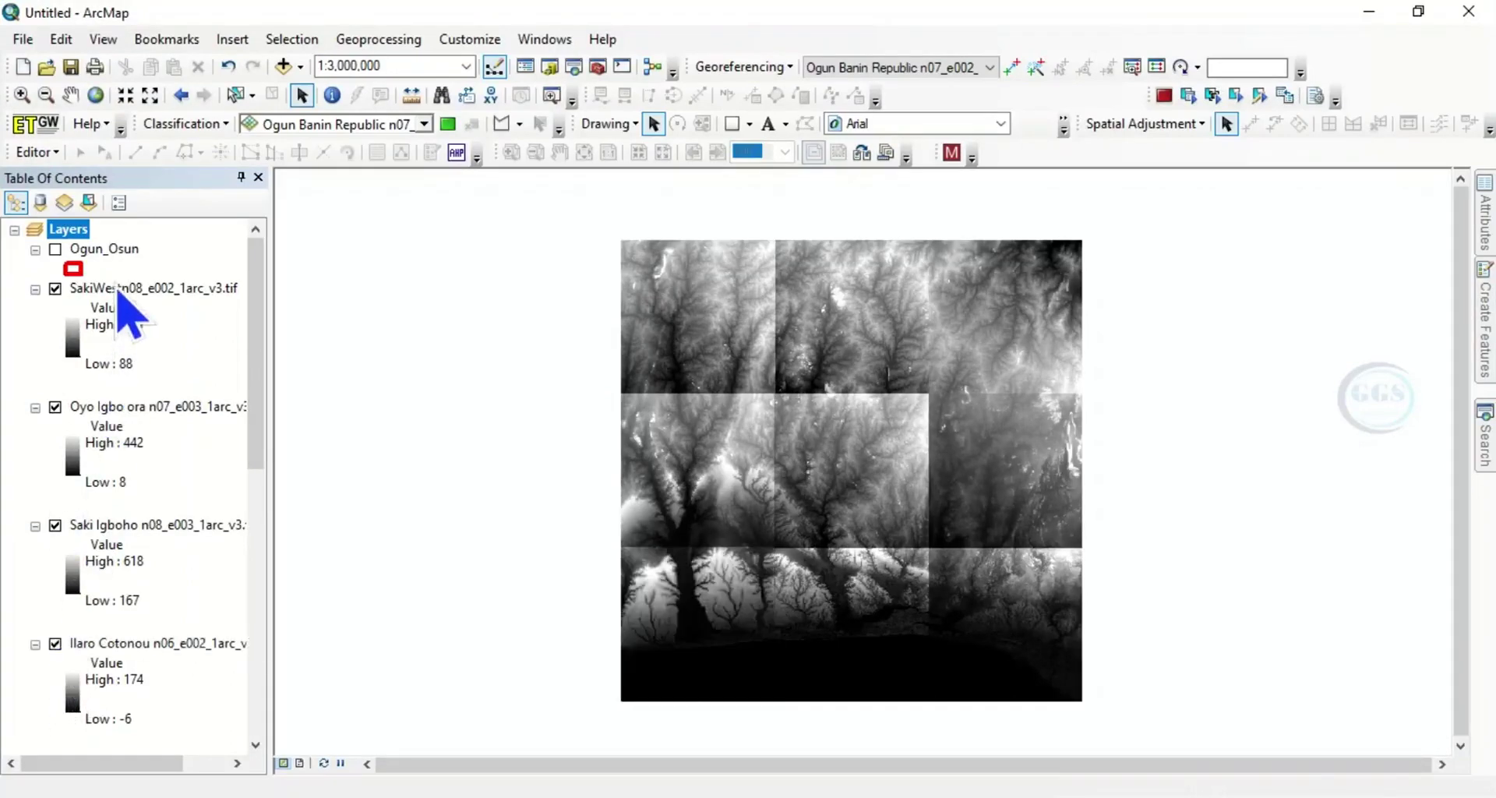
Turn on the Ogun_Osun study-area outline over the DEM tiles.
{"action": "left_click", "coordinate": [55, 250]}
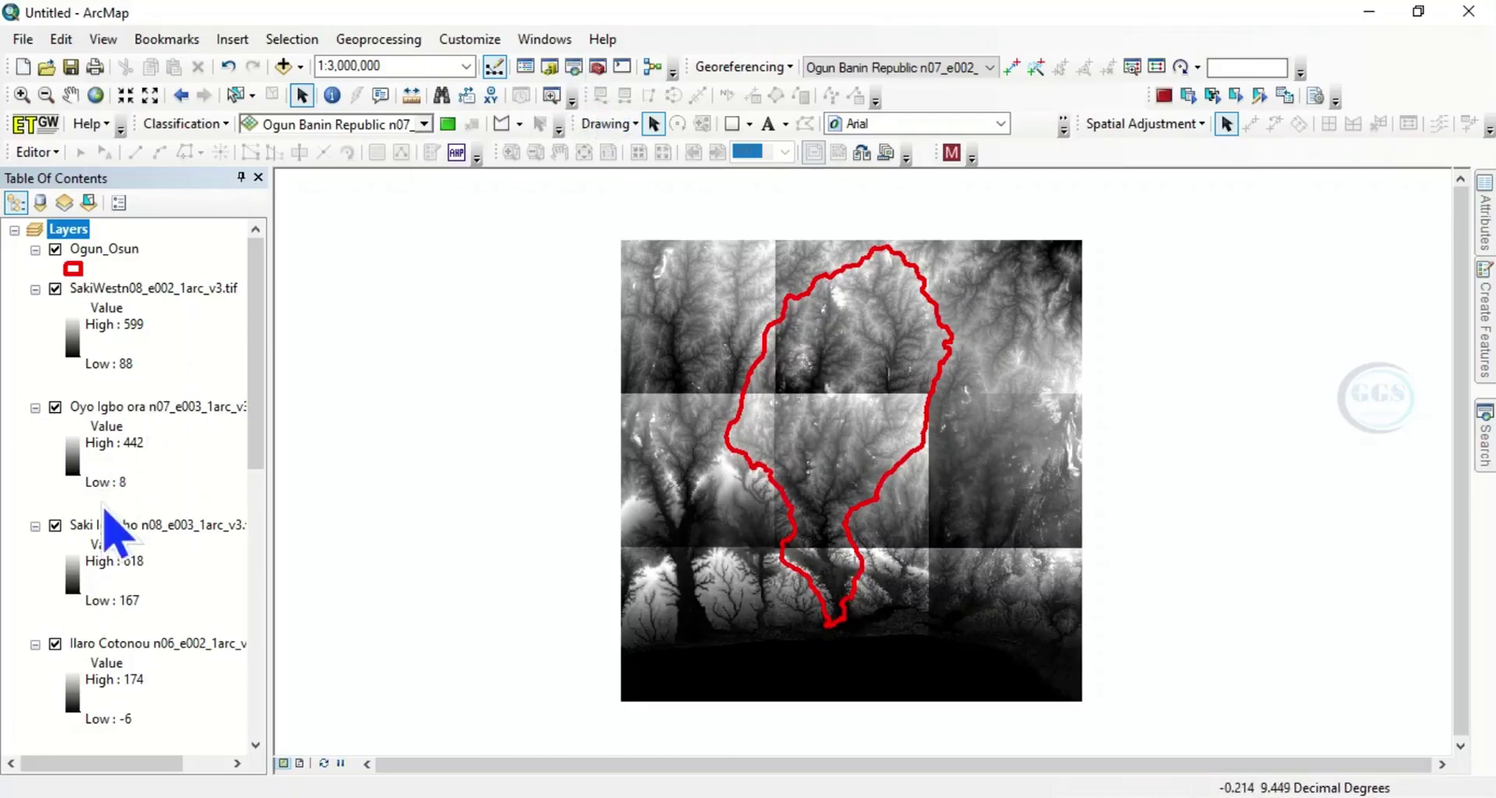
{"action": "scroll", "coordinate": [110, 522], "scroll_direction": "down", "scroll_amount": 3}
{"action": "scroll", "coordinate": [110, 522], "scroll_direction": "down", "scroll_amount": 3}
{"action": "scroll", "coordinate": [110, 522], "scroll_direction": "up", "scroll_amount": 5}
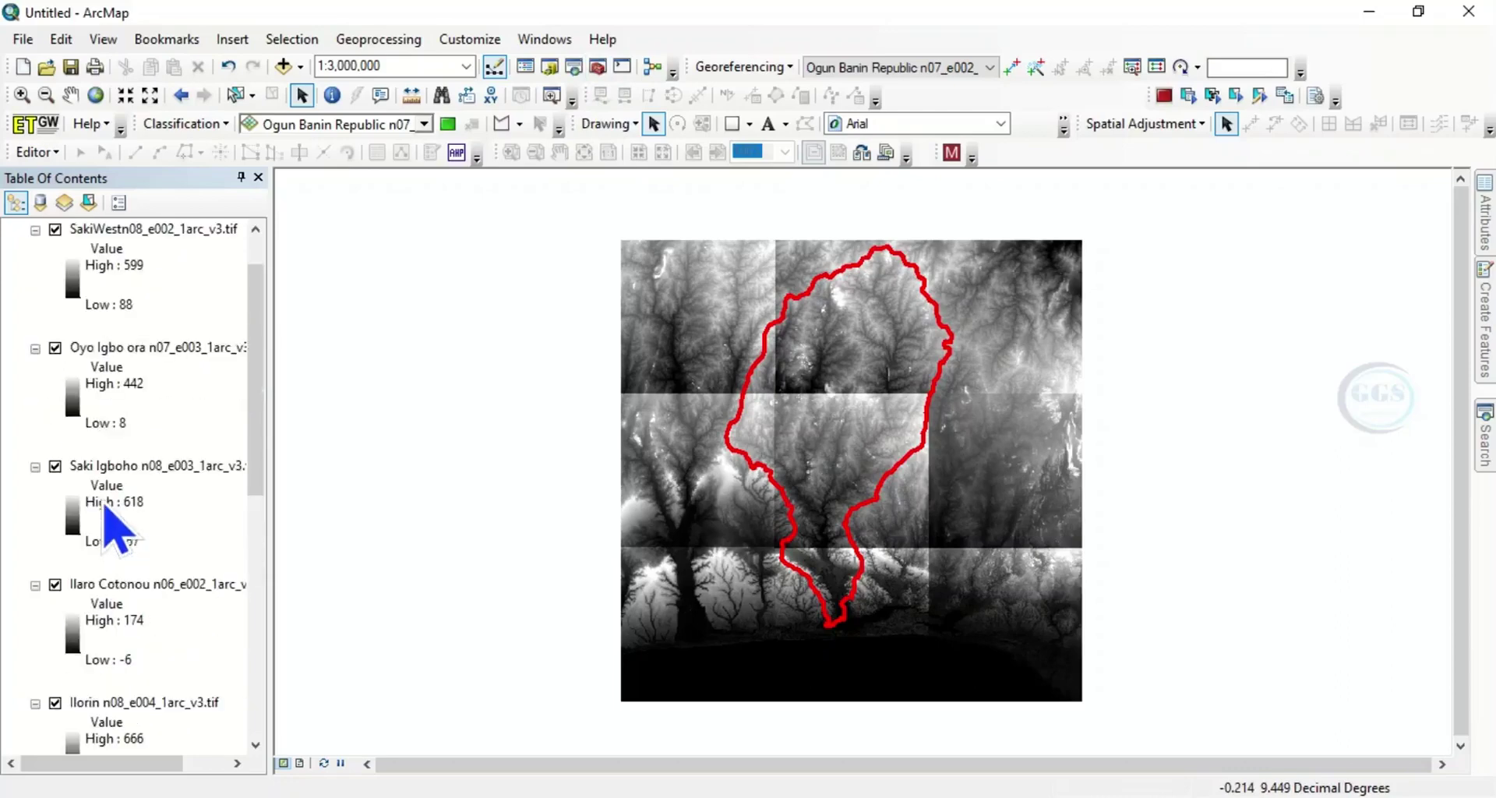
{"action": "scroll", "coordinate": [104, 506], "scroll_direction": "up", "scroll_amount": 1}
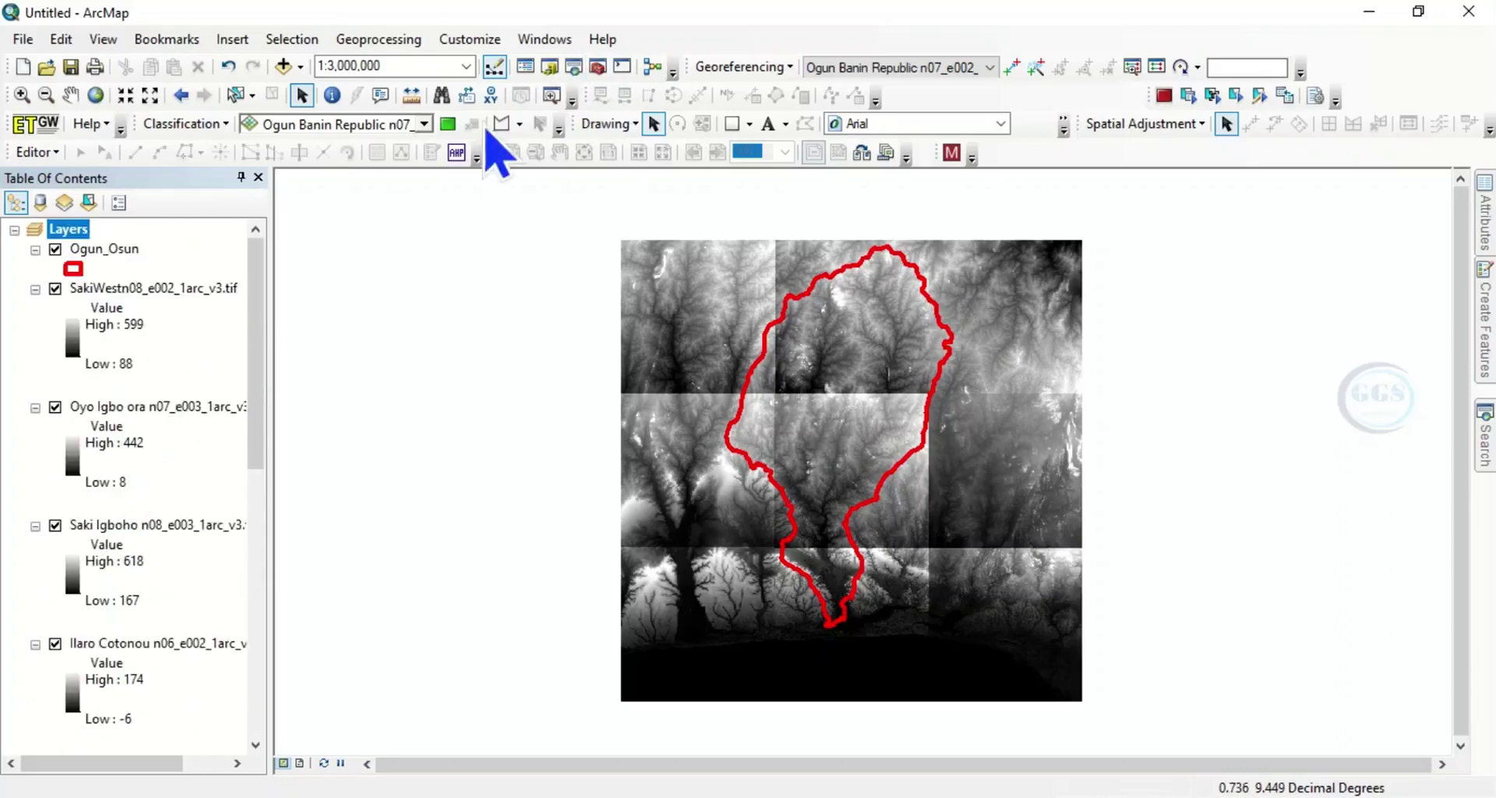
Launch Mosaic To New Raster from ArcToolbox under Data Management > Raster > Raster Dataset.
{"action": "left_click", "coordinate": [599, 74]}
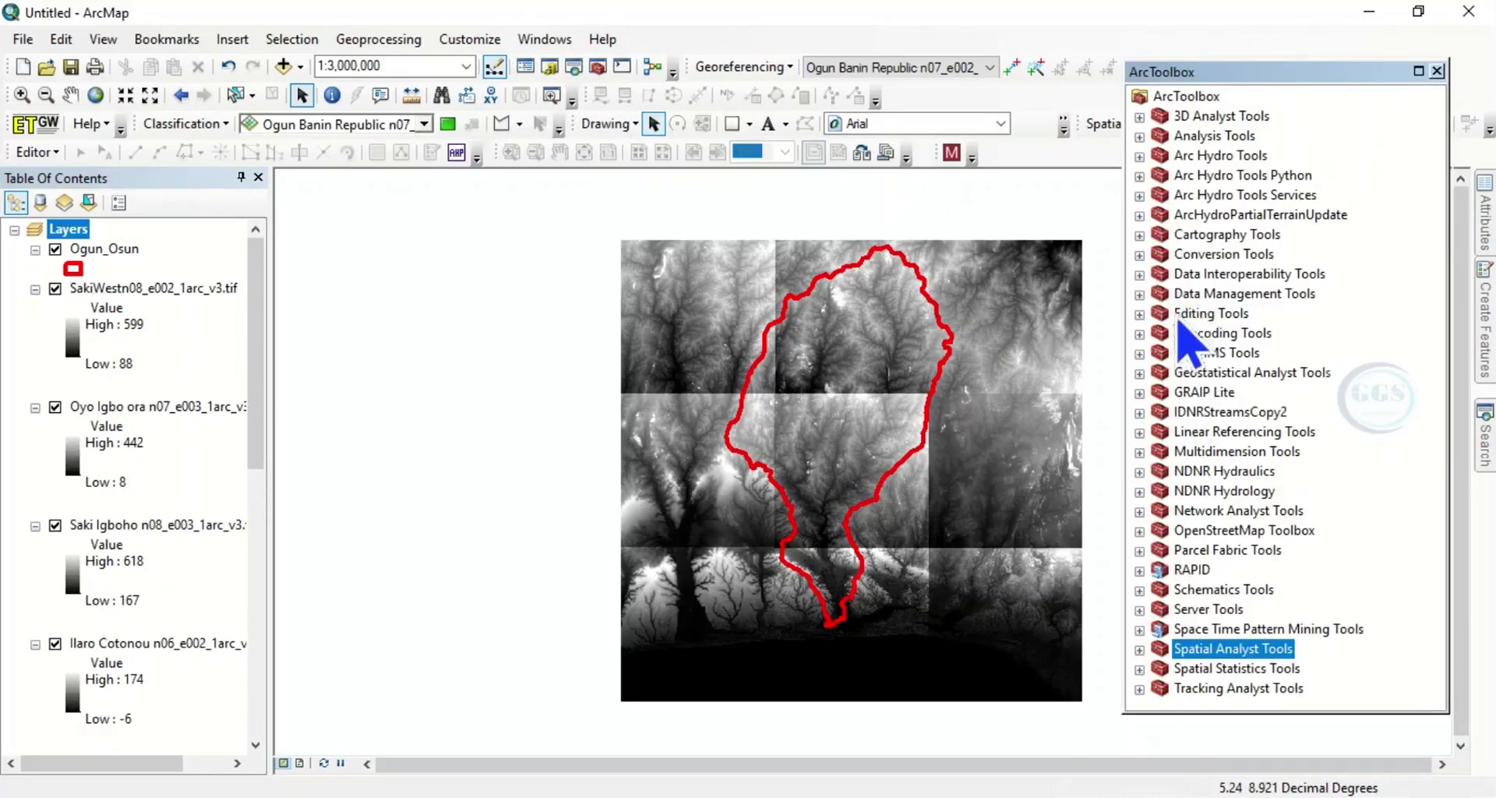
{"action": "left_click", "coordinate": [1139, 294]}
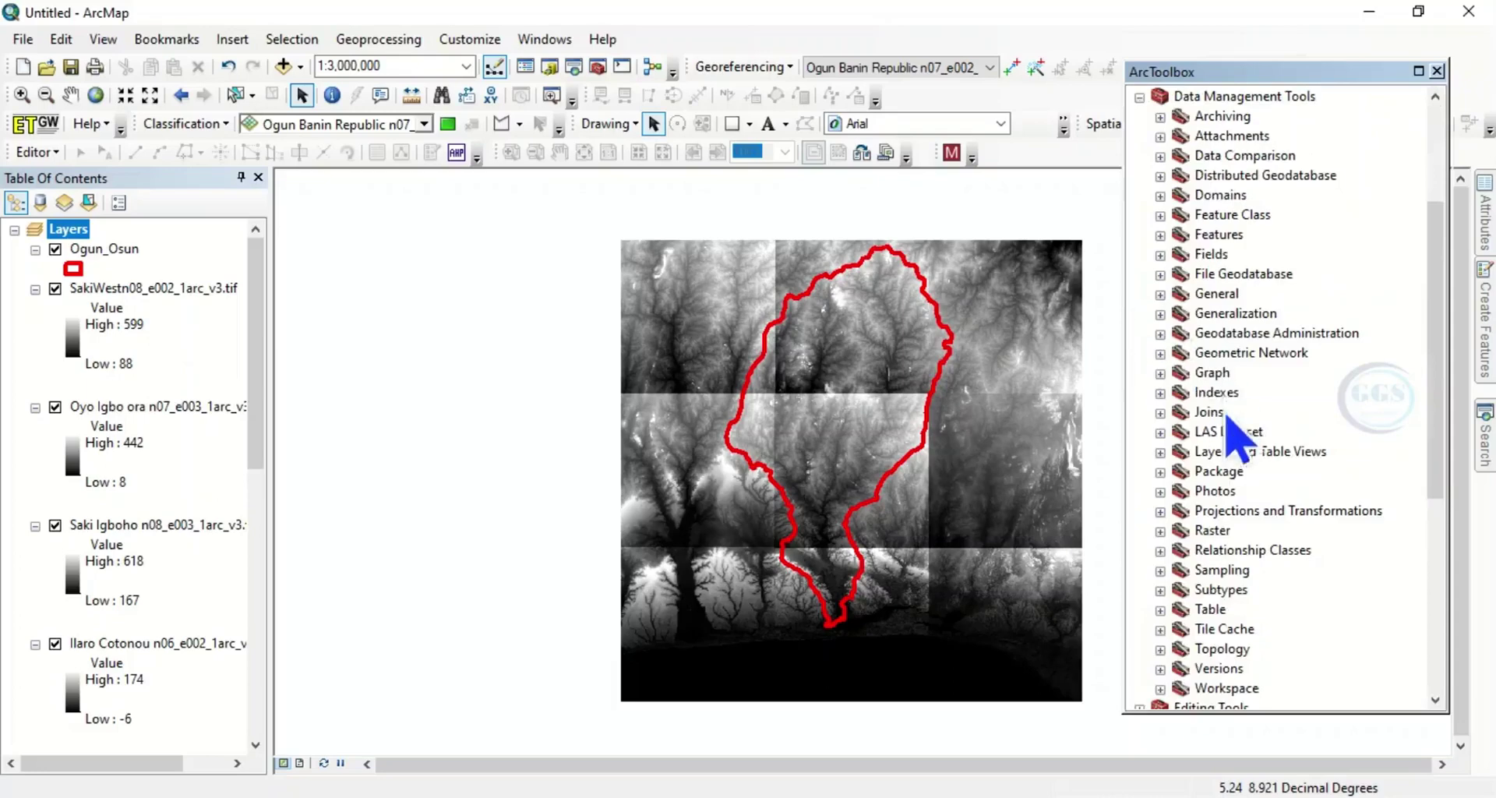
{"action": "scroll", "coordinate": [1216, 436], "scroll_direction": "down", "scroll_amount": 3}
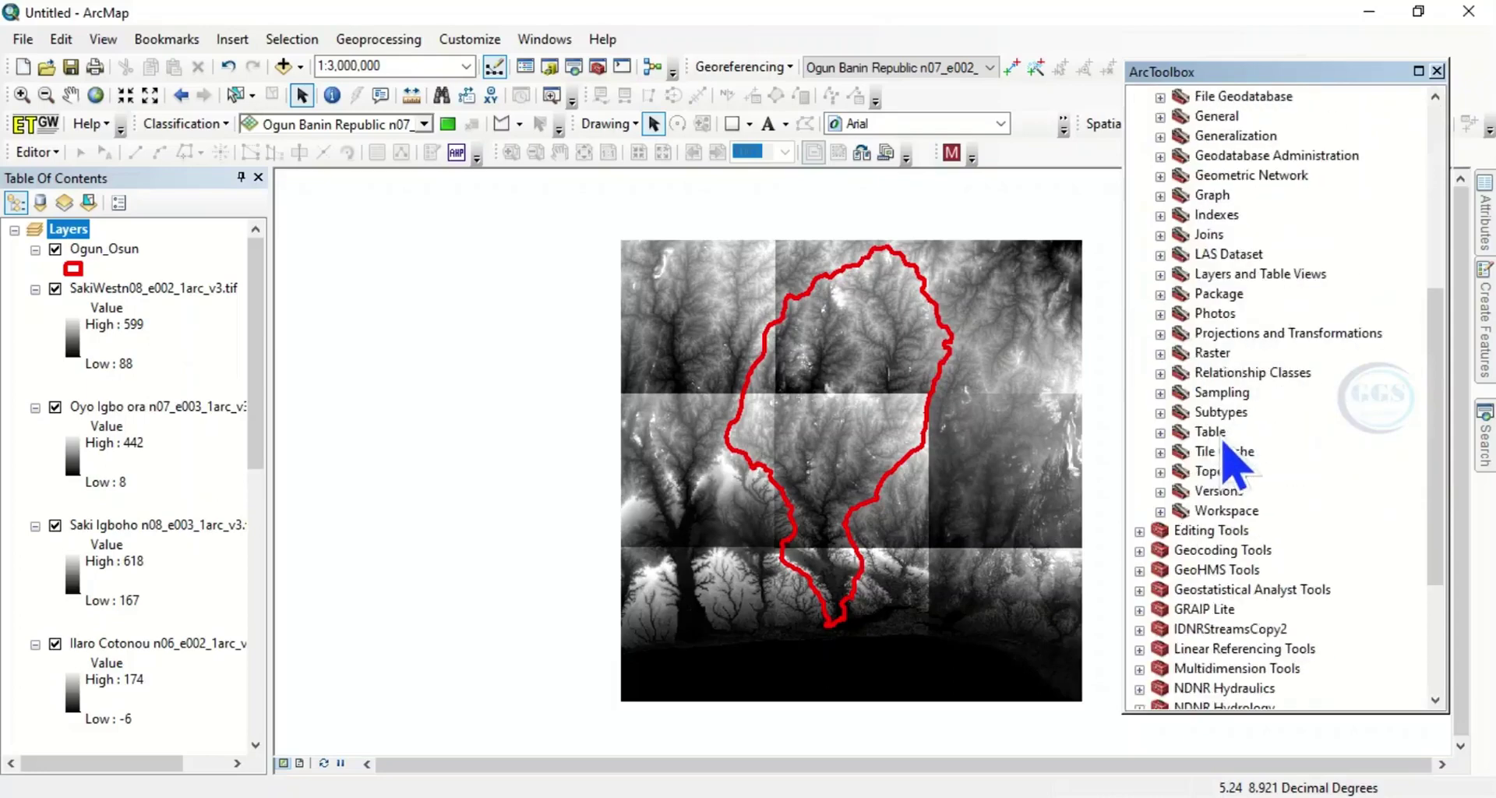
{"action": "left_click", "coordinate": [1160, 355]}
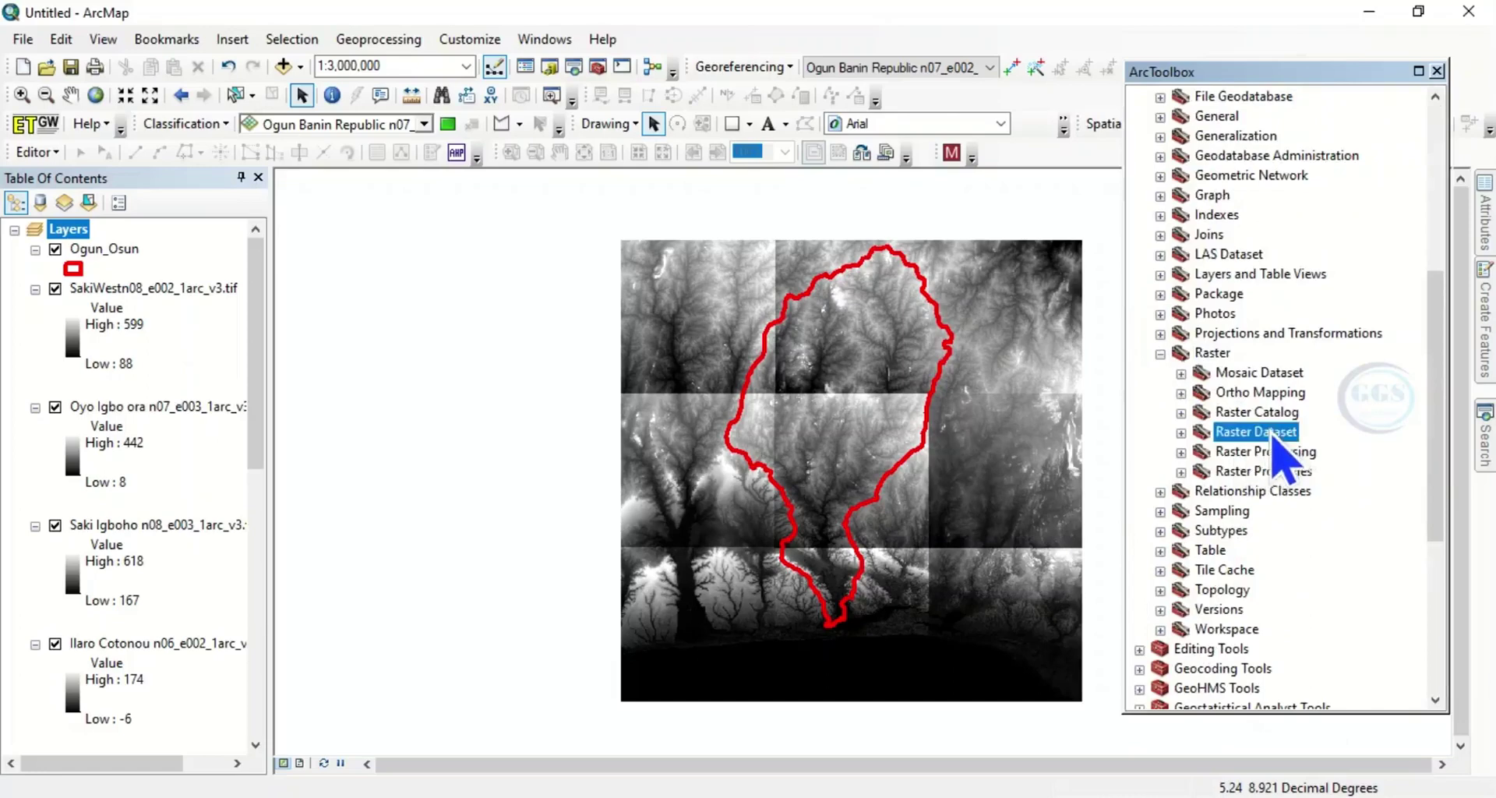
{"action": "left_click", "coordinate": [1181, 432]}
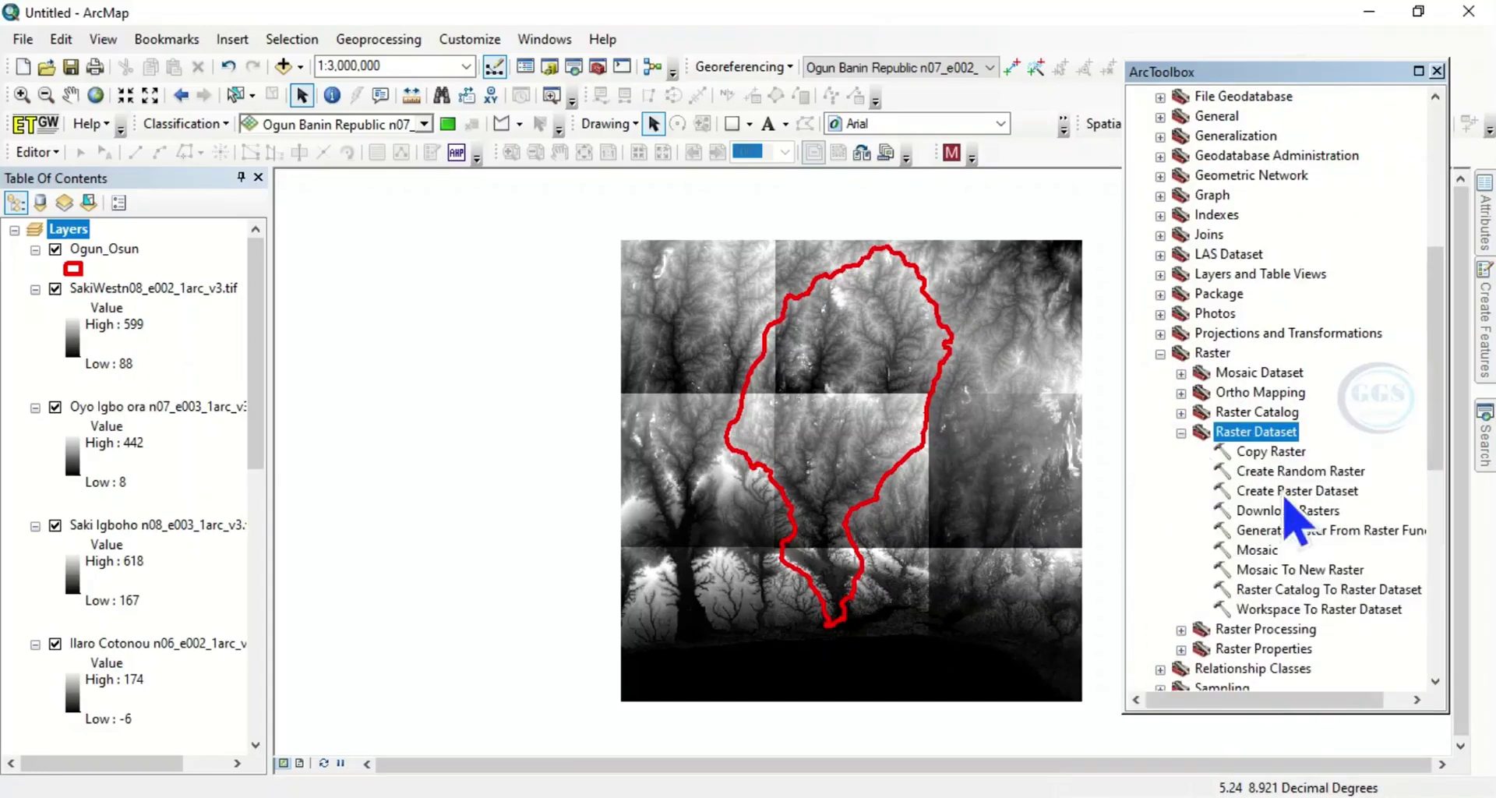
{"action": "double_click", "coordinate": [1285, 569]}
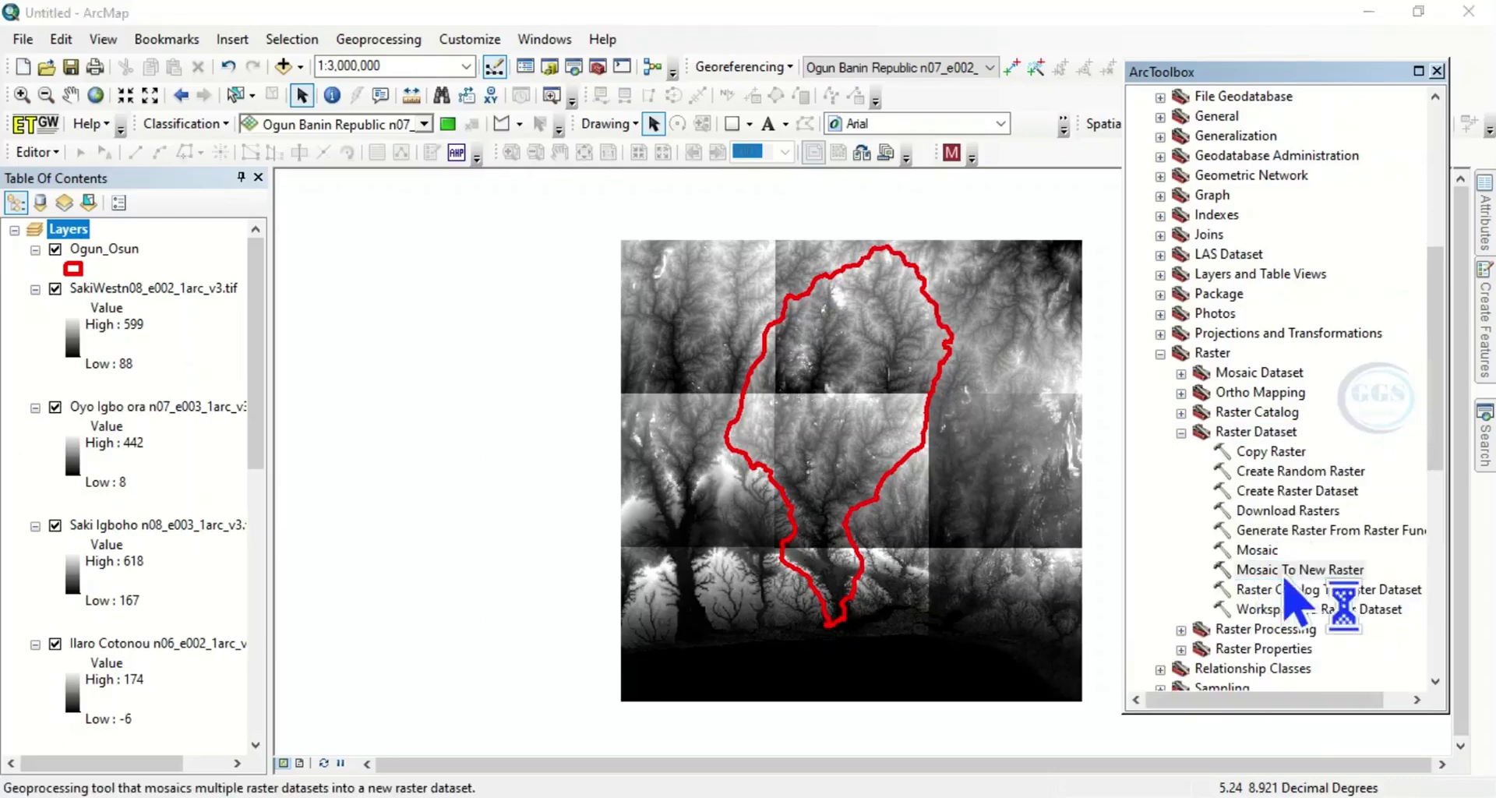
Select the nine DEM tile layers and drag them into the Input Rasters list.
{"action": "left_click", "coordinate": [129, 288]}
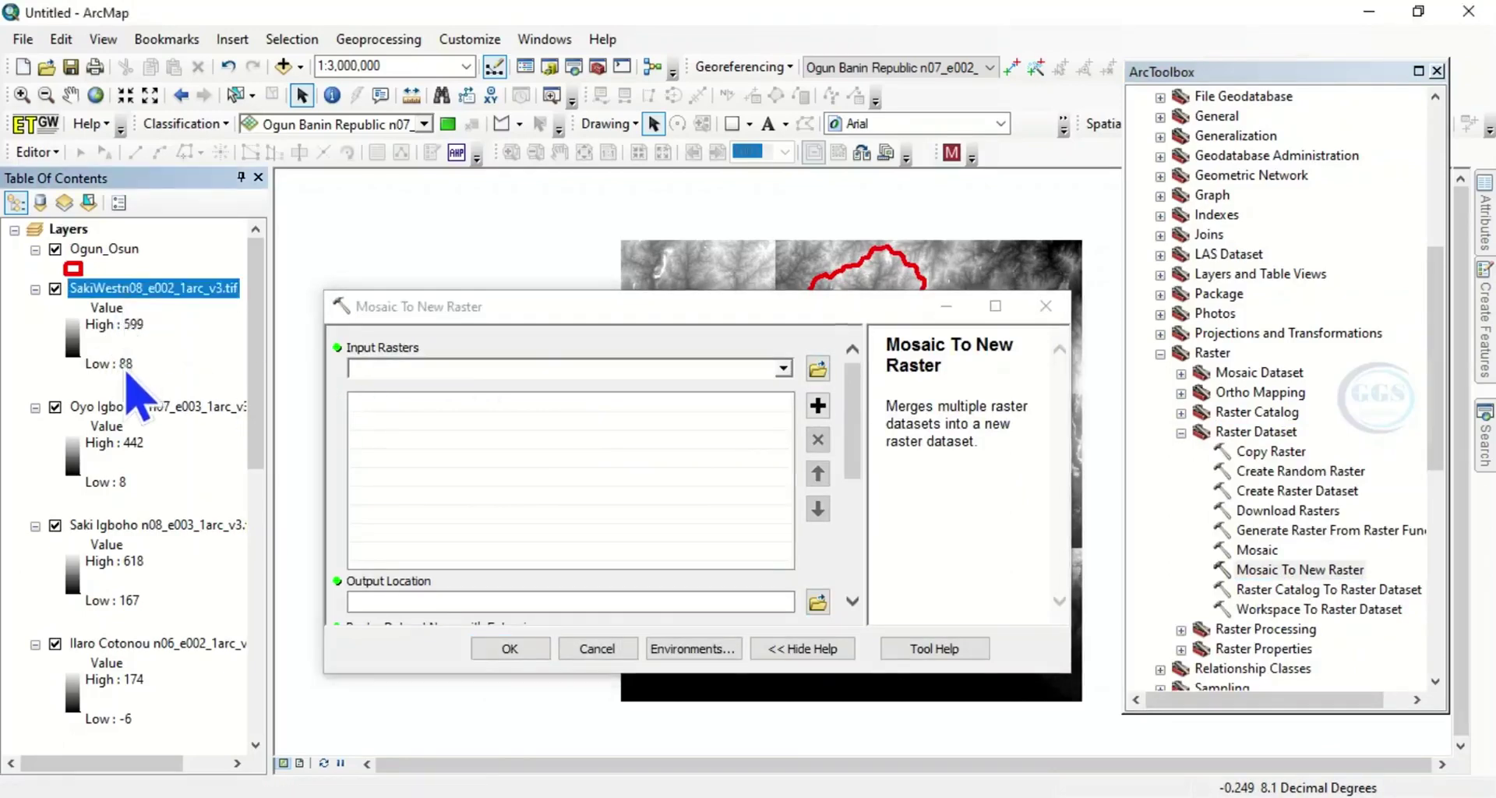
{"action": "scroll", "coordinate": [125, 393], "scroll_direction": "down", "scroll_amount": 5}
{"action": "scroll", "coordinate": [133, 413], "scroll_direction": "down", "scroll_amount": 5}
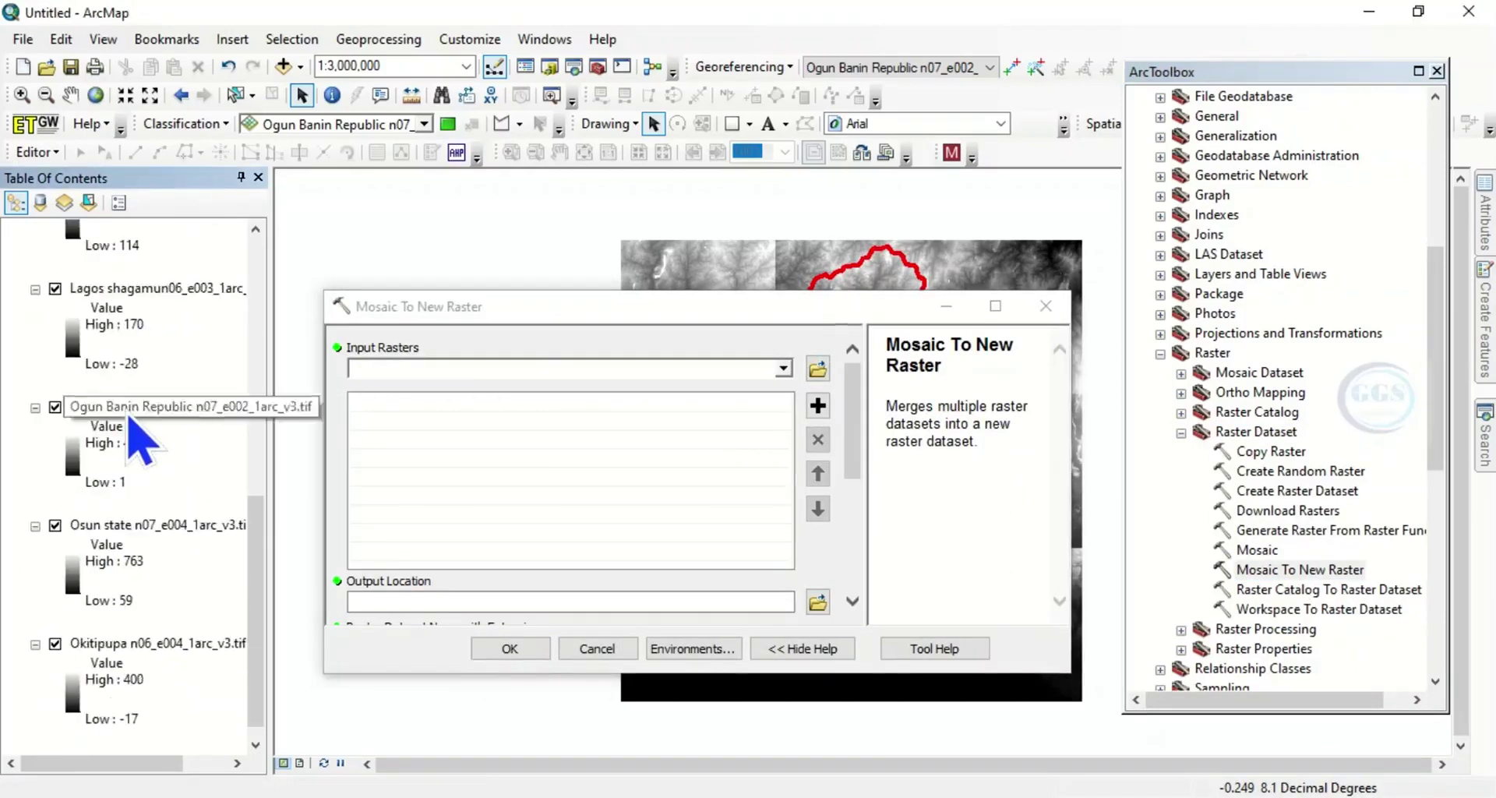
{"action": "left_click", "coordinate": [138, 631], "text": "shift"}
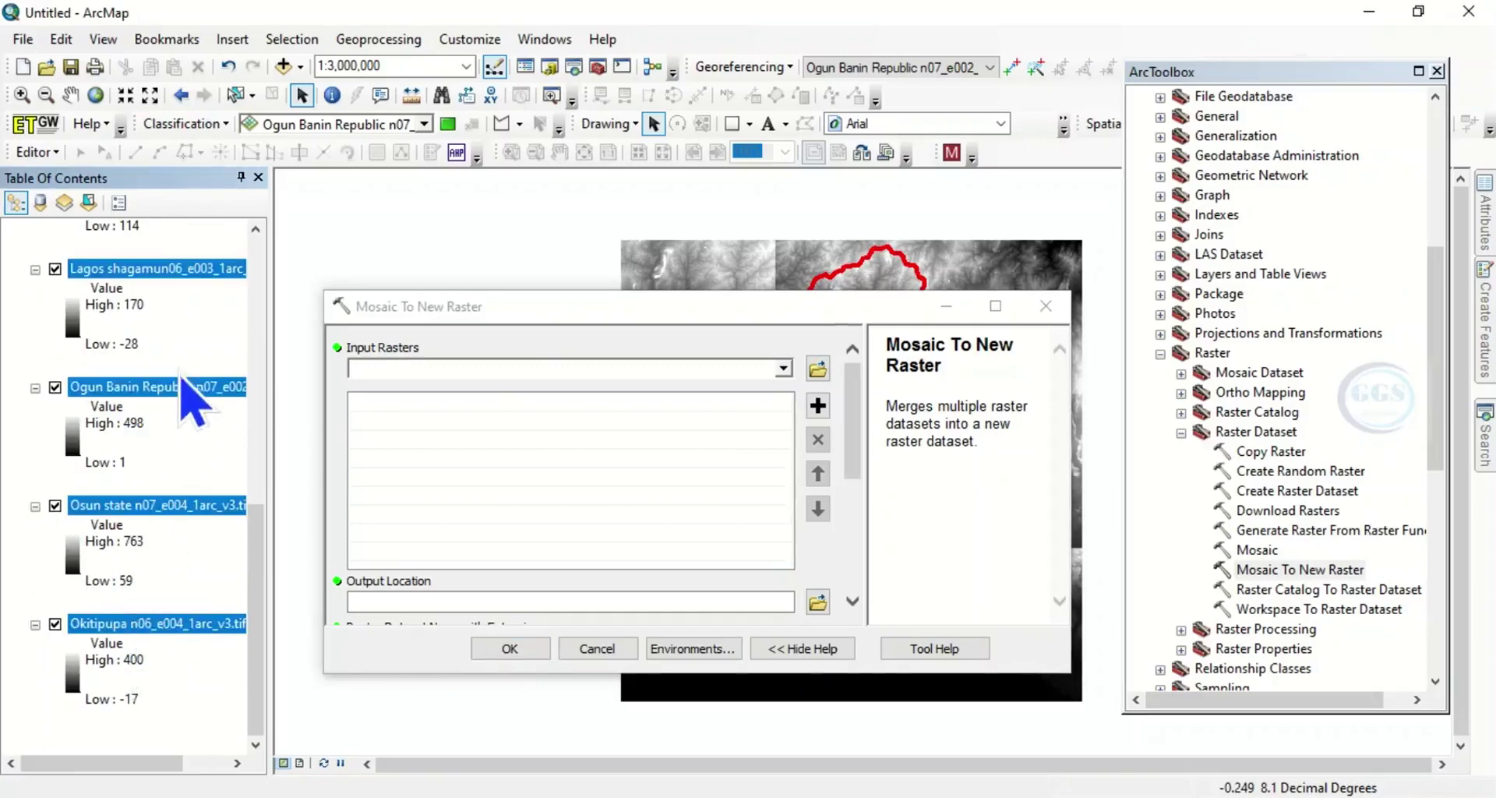
{"action": "left_click_drag", "start_coordinate": [179, 393], "coordinate": [484, 475]}
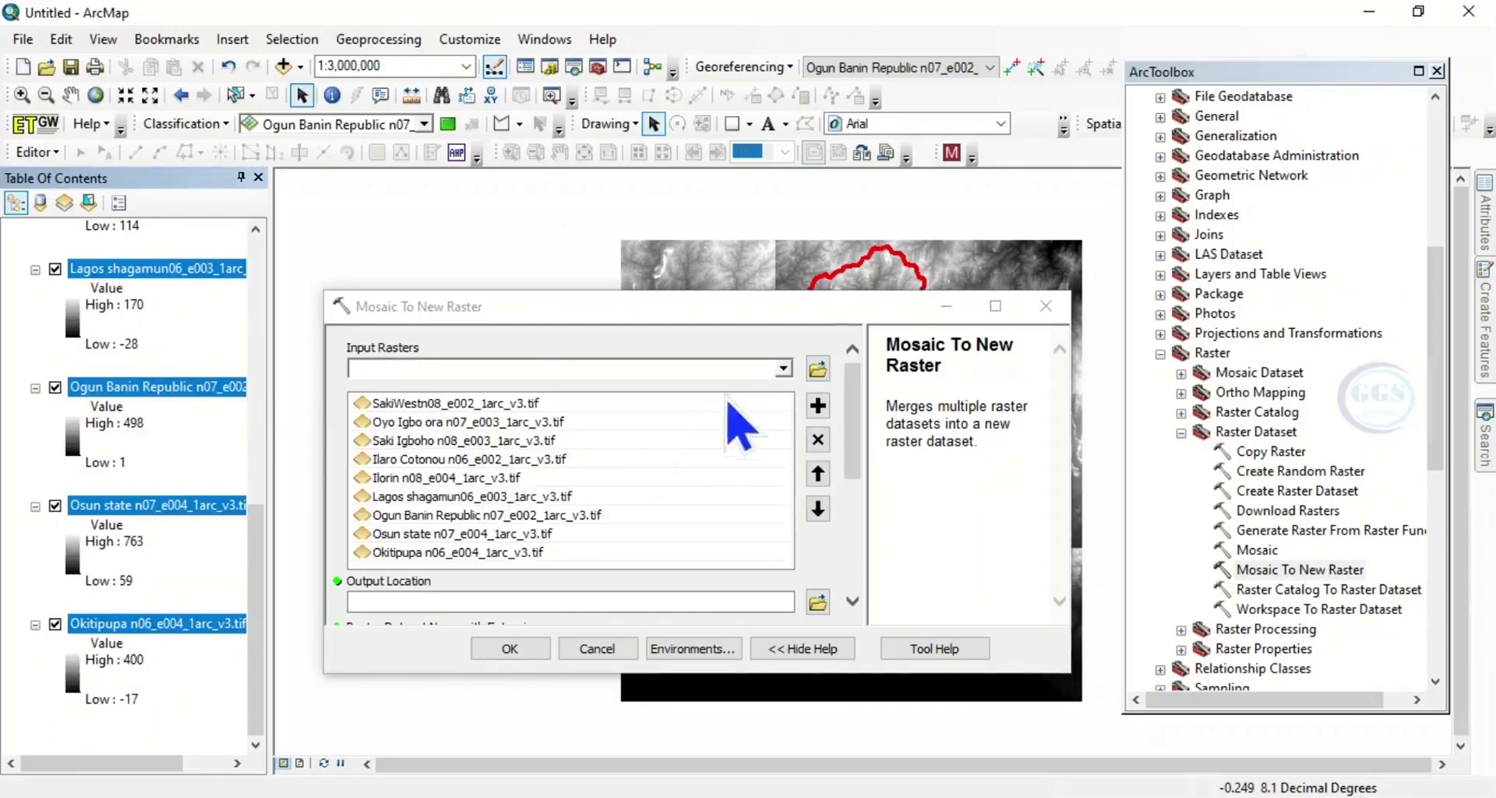
{"action": "scroll", "coordinate": [866, 556], "scroll_direction": "down", "scroll_amount": 2}
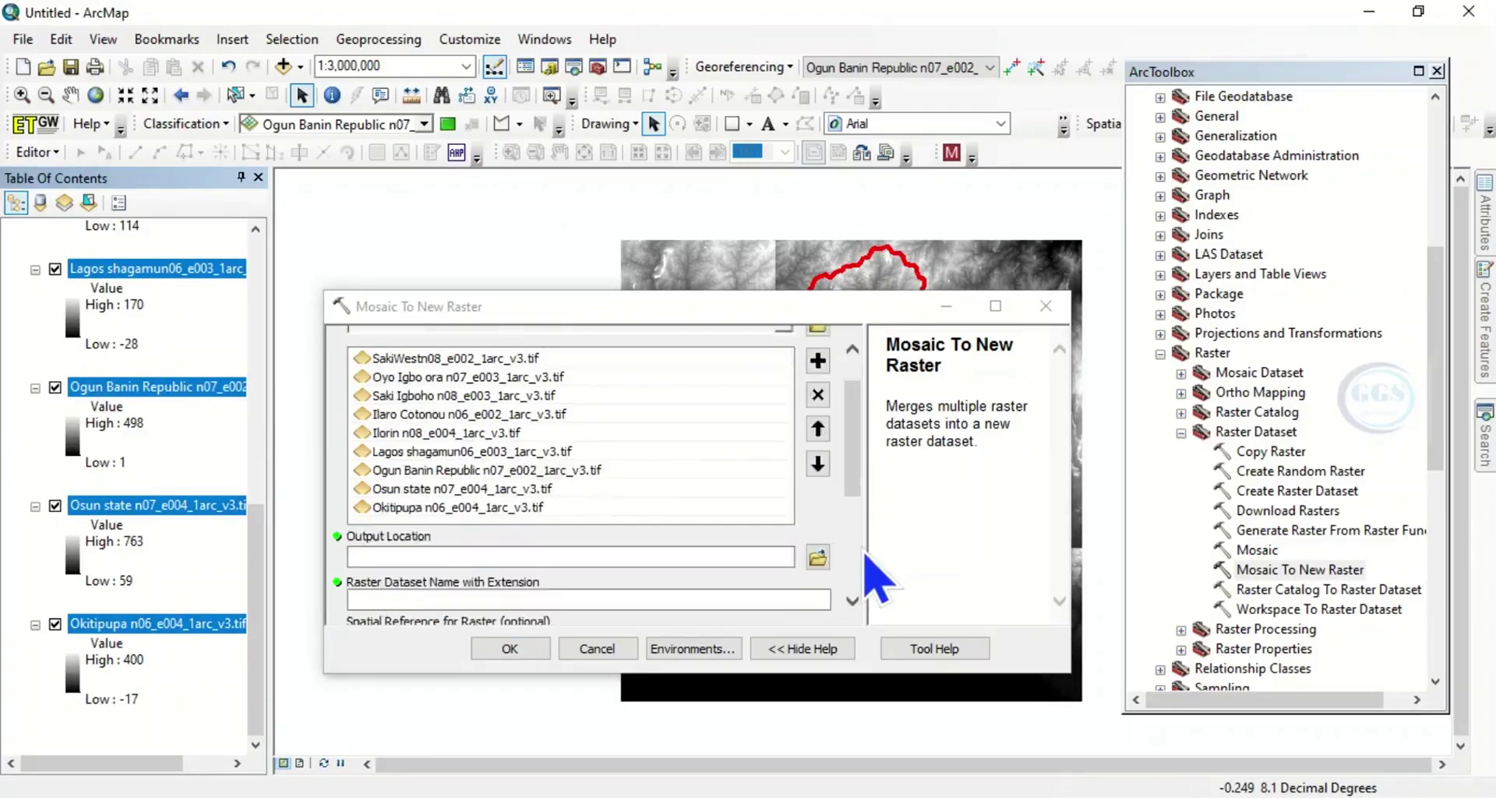
Choose the Desktop's EXERCISE folder via Folder Connections as the output location.
{"action": "scroll", "coordinate": [869, 491], "scroll_direction": "down", "scroll_amount": 2}
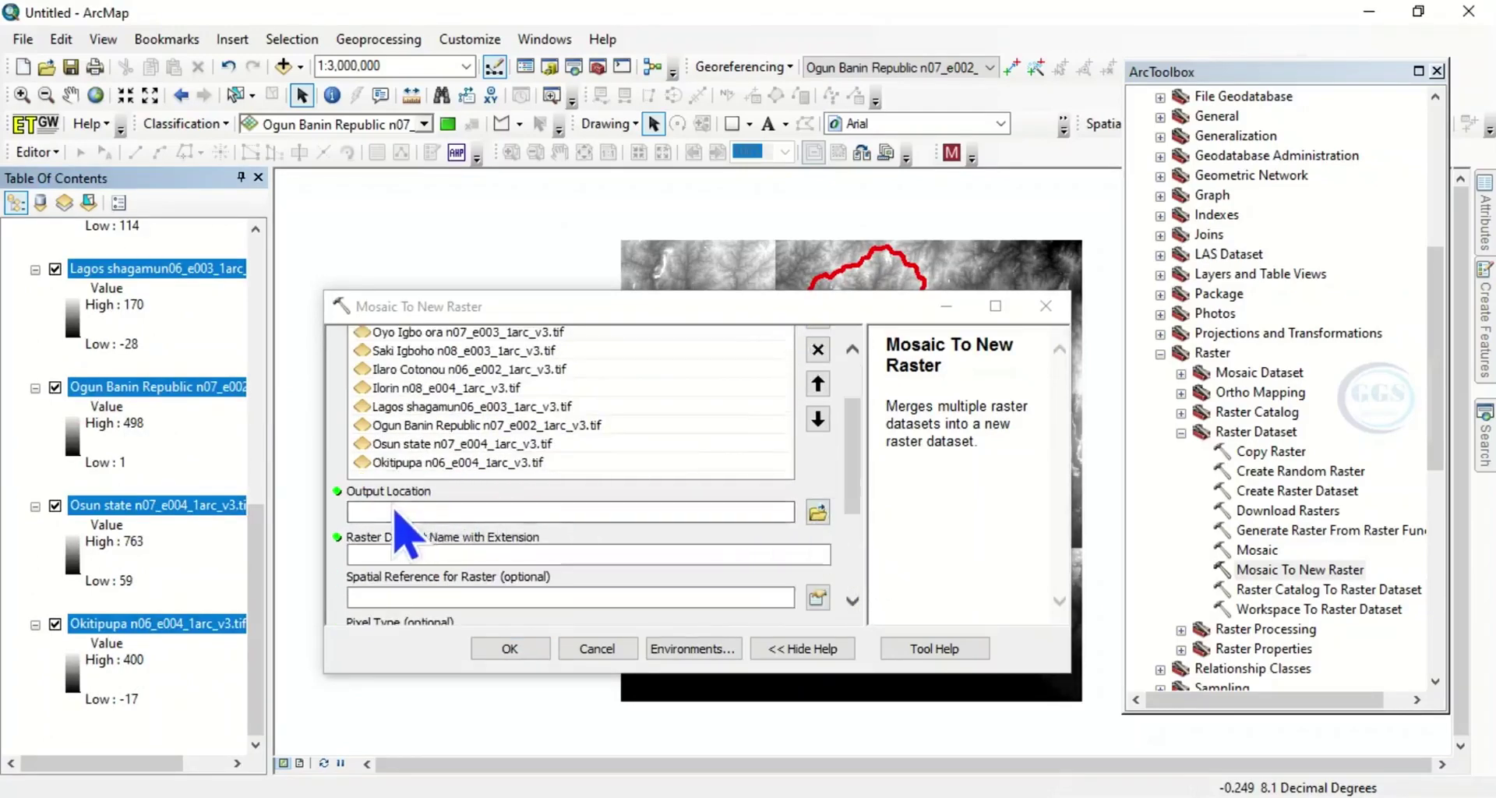
{"action": "left_click", "coordinate": [817, 511]}
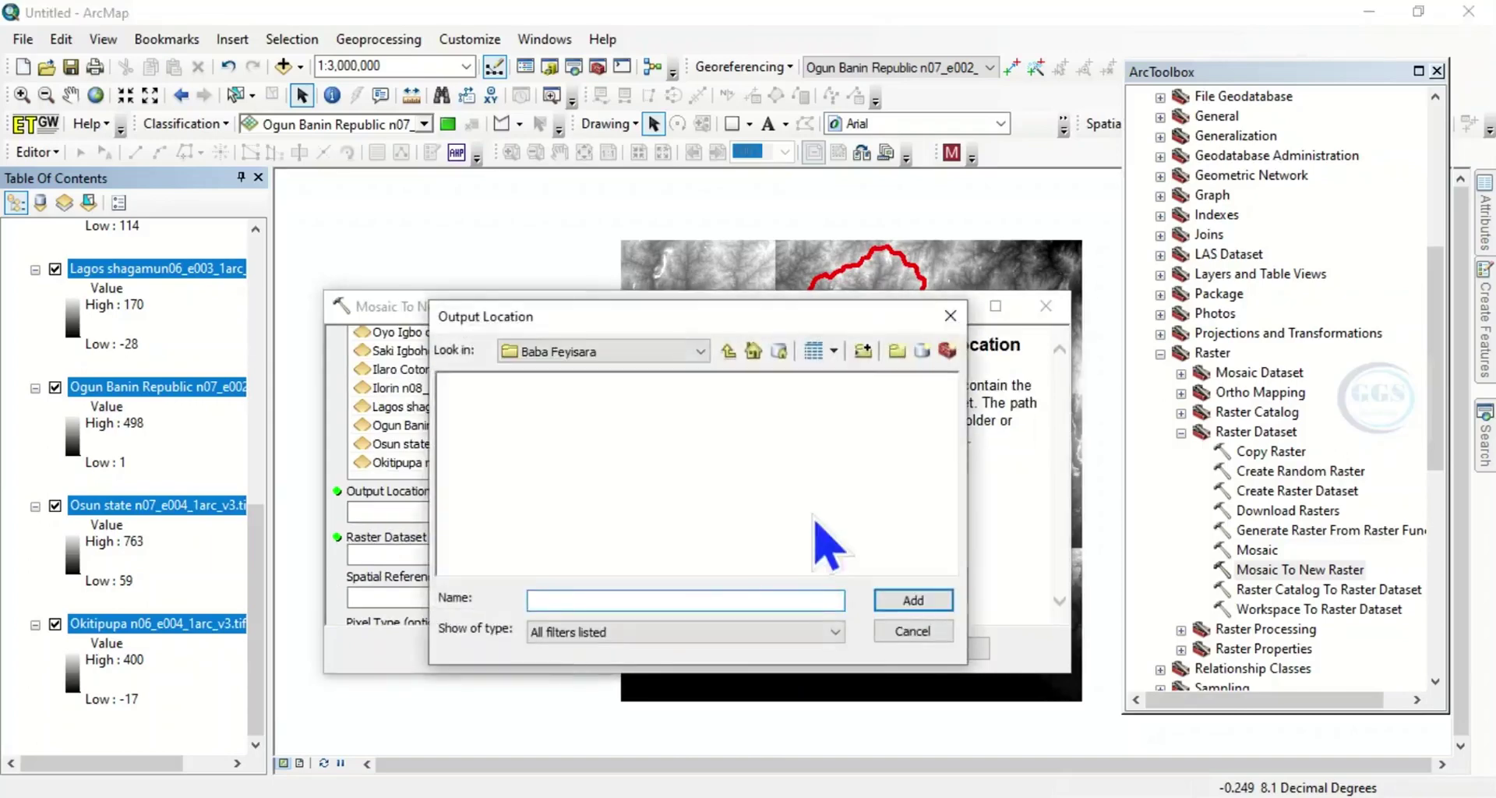
{"action": "left_click", "coordinate": [732, 352]}
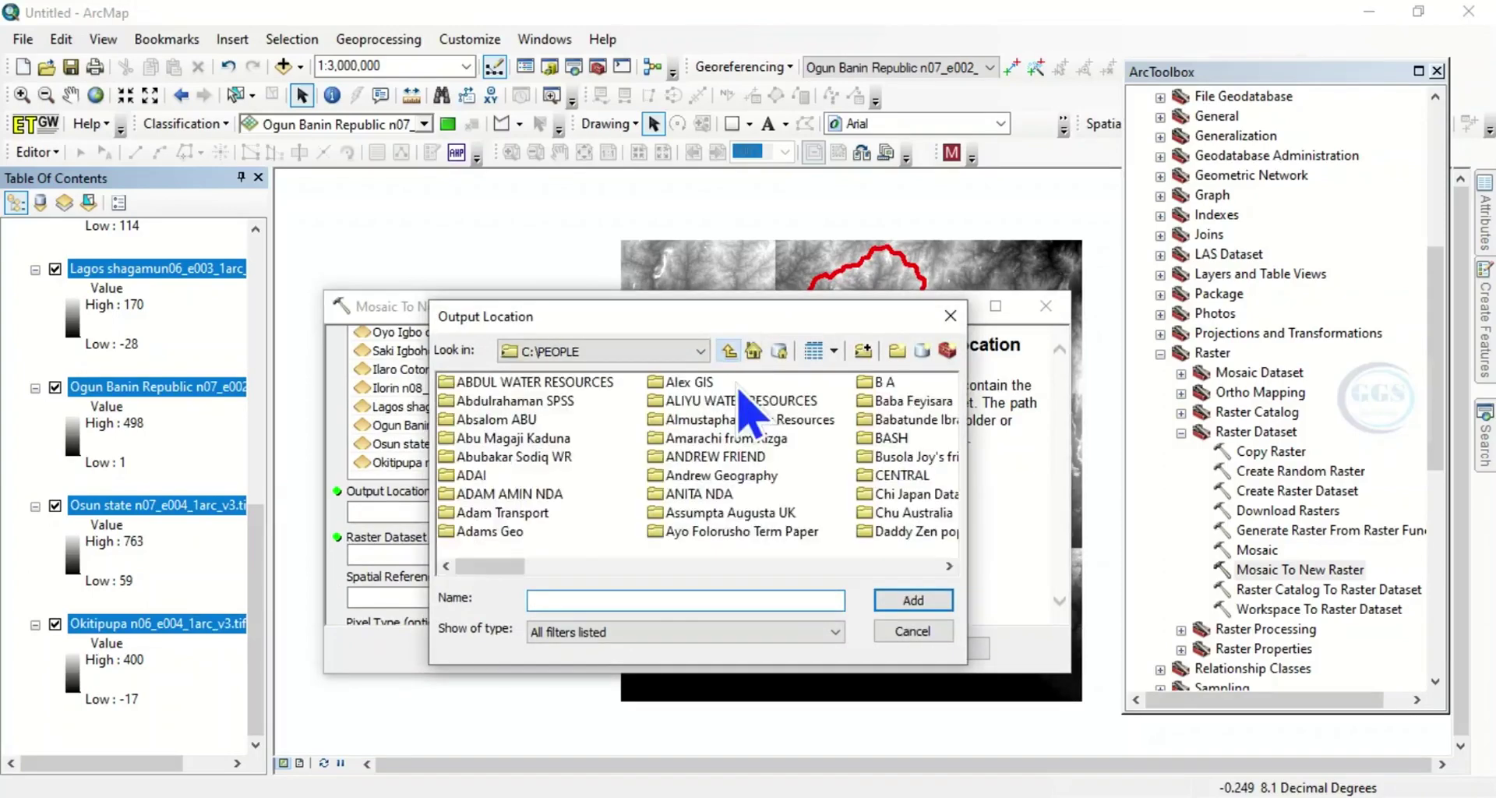
{"action": "left_click", "coordinate": [728, 350]}
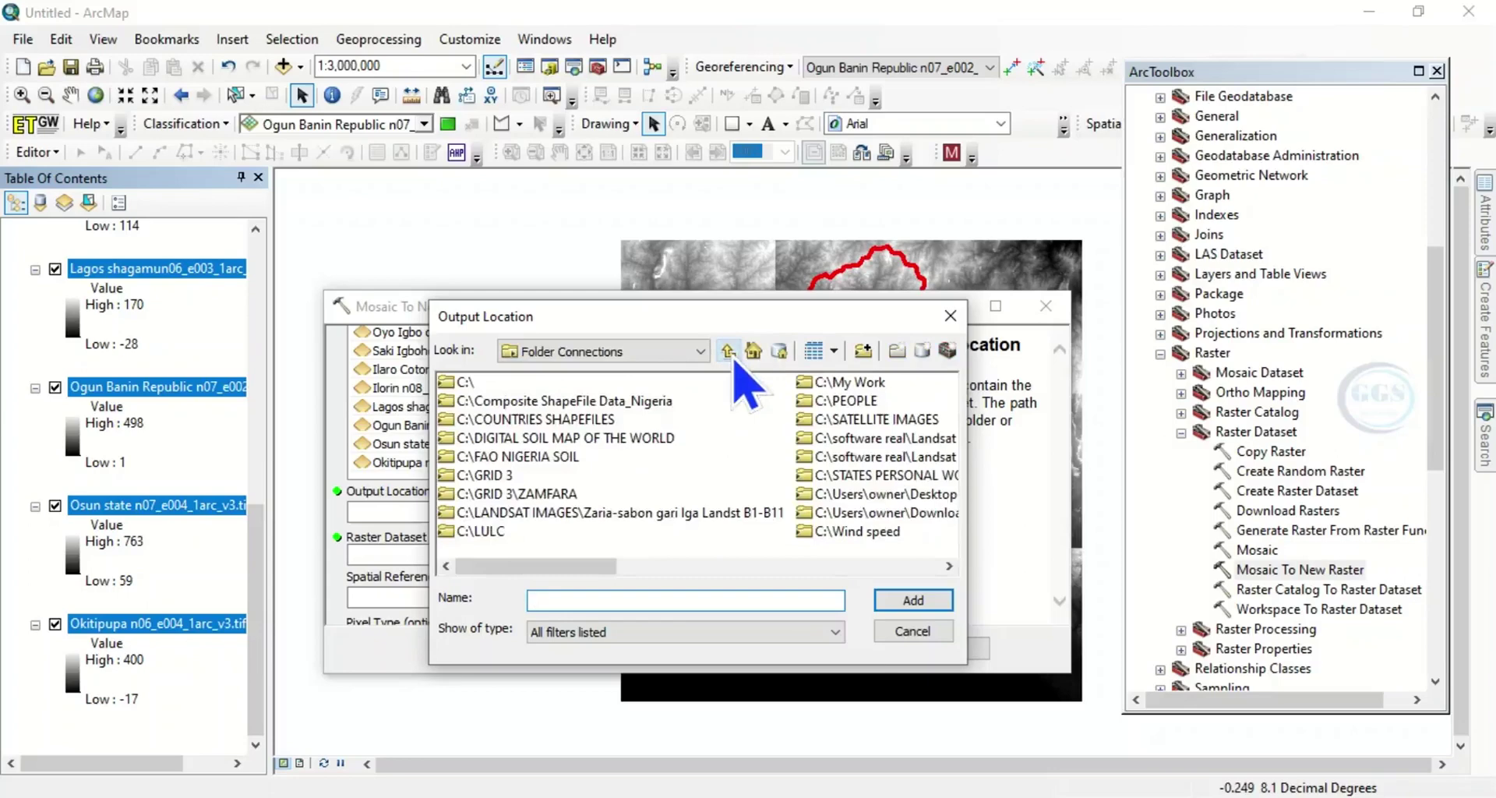
{"action": "double_click", "coordinate": [894, 496]}
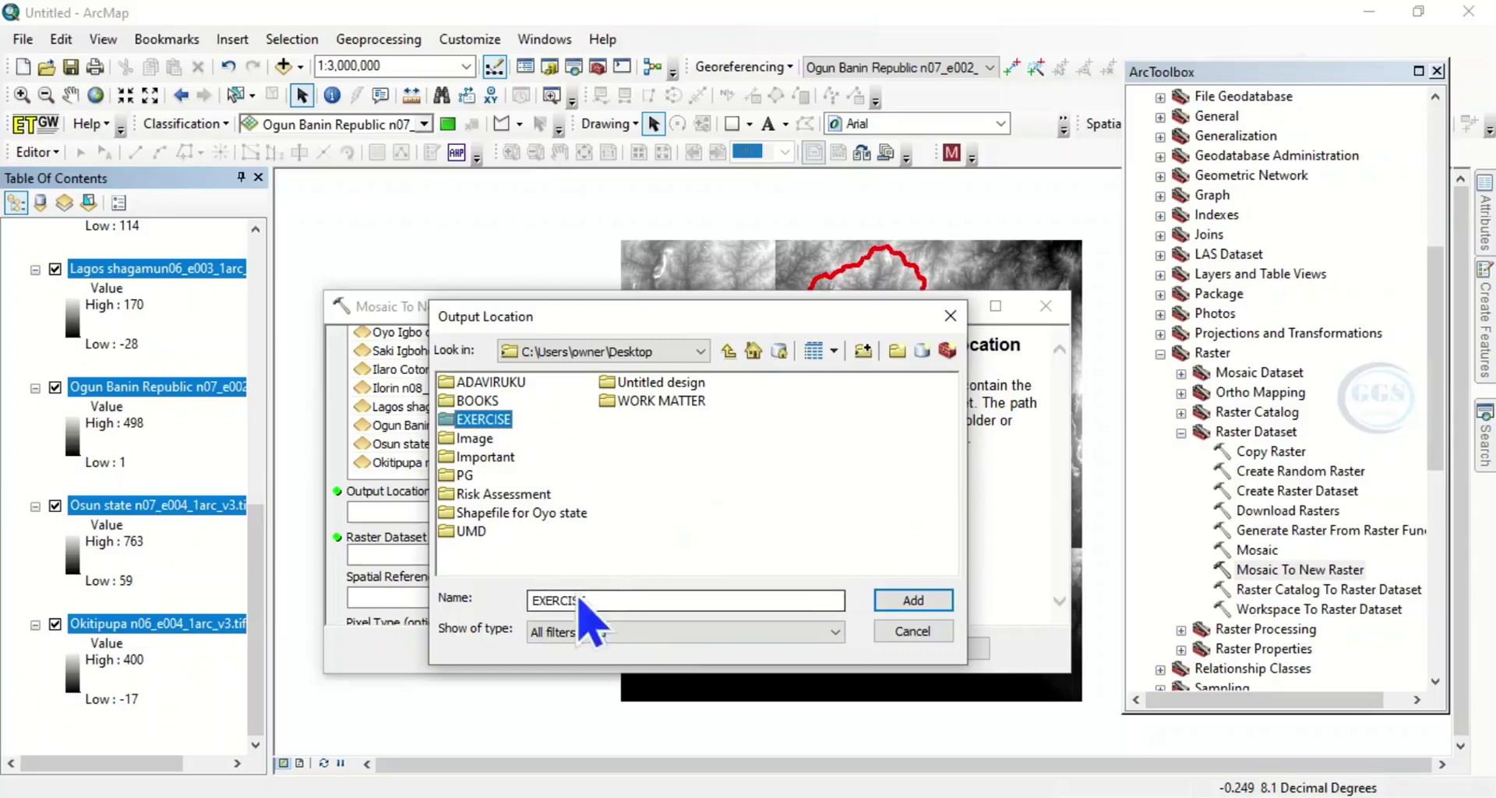
{"action": "left_click", "coordinate": [910, 606]}
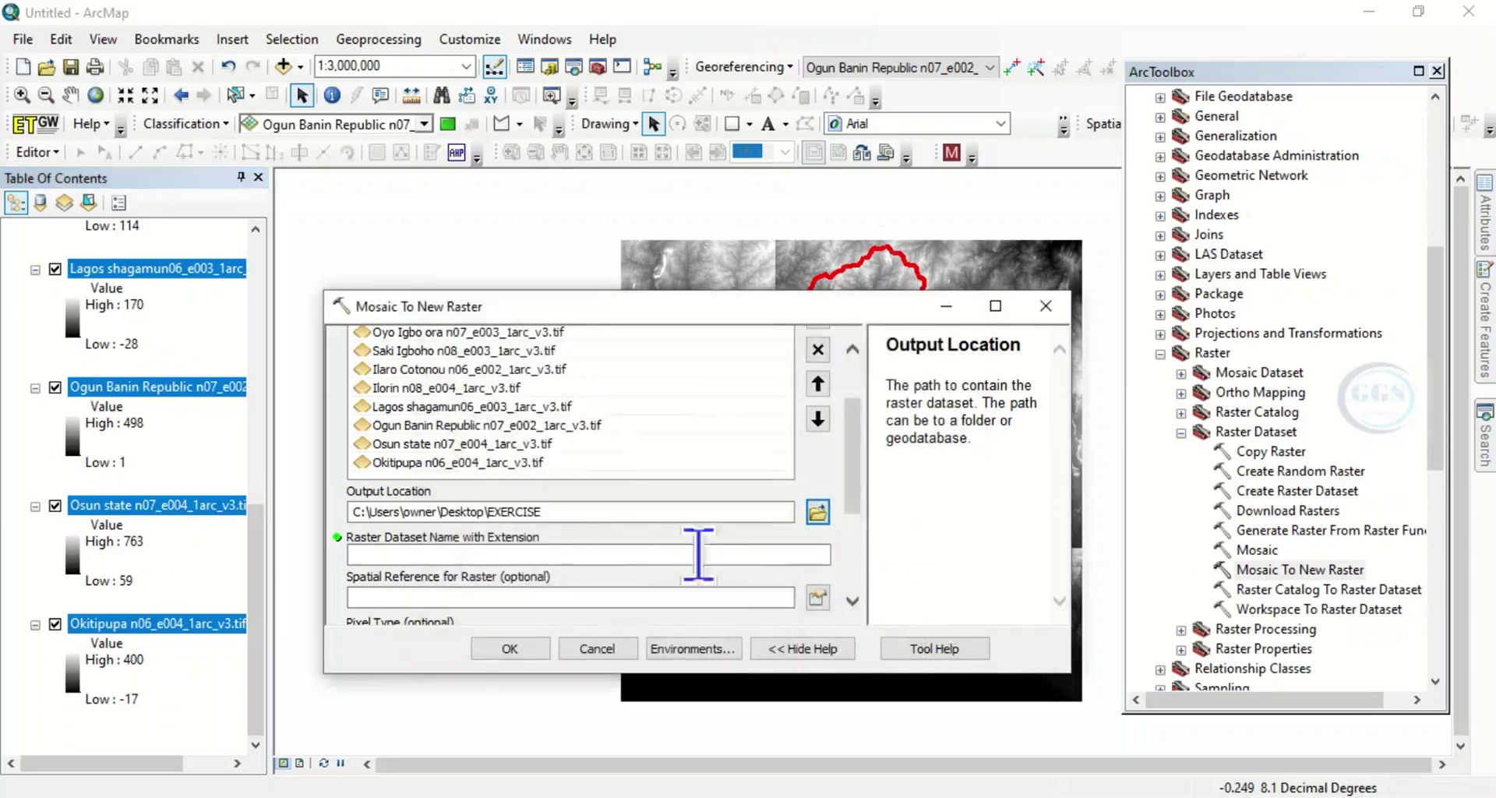
Run the mosaic with output name Mosaic.tif and 1 band.
{"action": "left_click", "coordinate": [461, 560]}
{"action": "type", "text": "Mosaic.tif"}
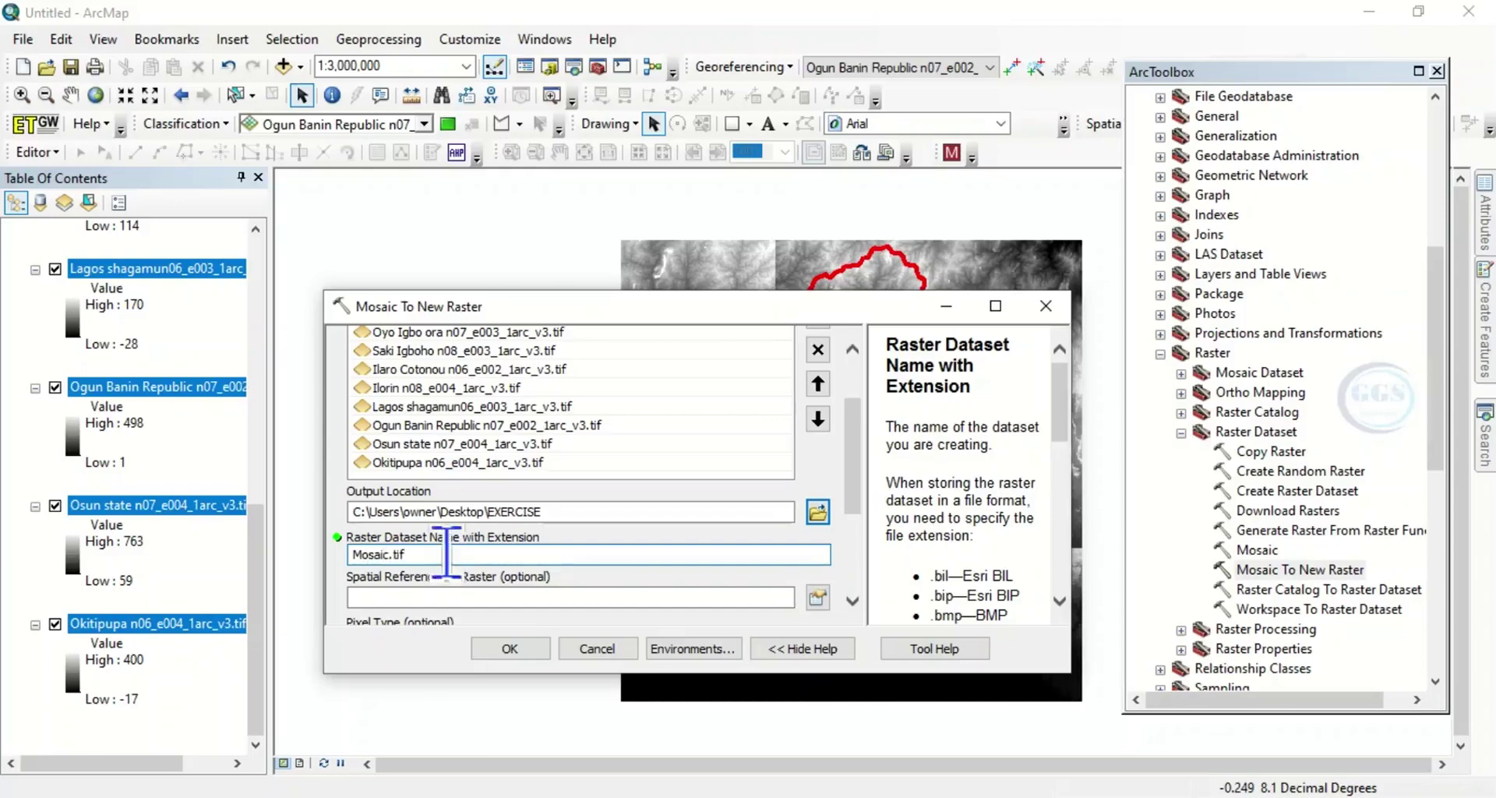
{"action": "scroll", "coordinate": [851, 596], "scroll_direction": "down", "scroll_amount": 3}
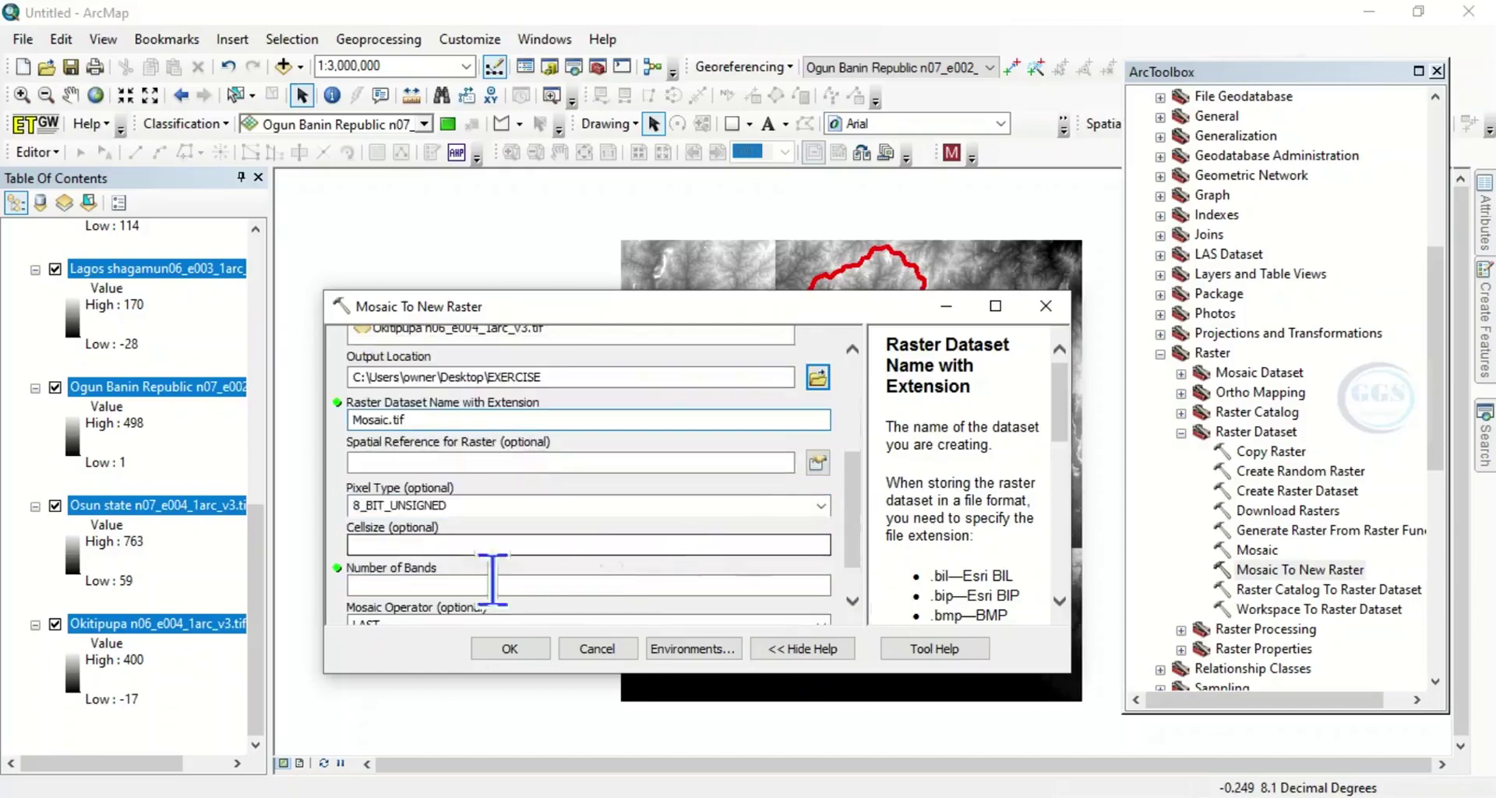
{"action": "left_click", "coordinate": [467, 585]}
{"action": "type", "text": "1"}
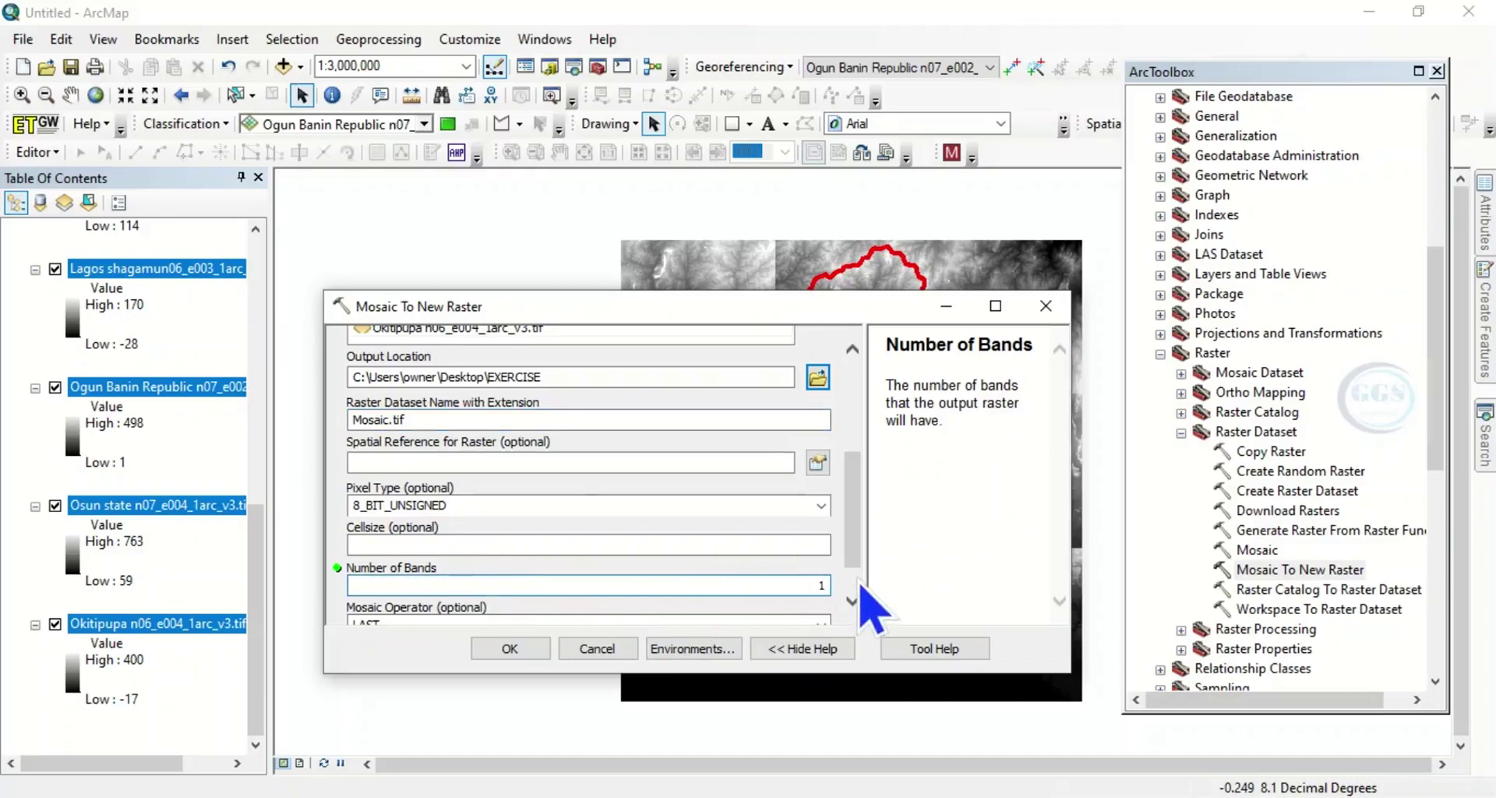
{"action": "scroll", "coordinate": [860, 588], "scroll_direction": "down", "scroll_amount": 2}
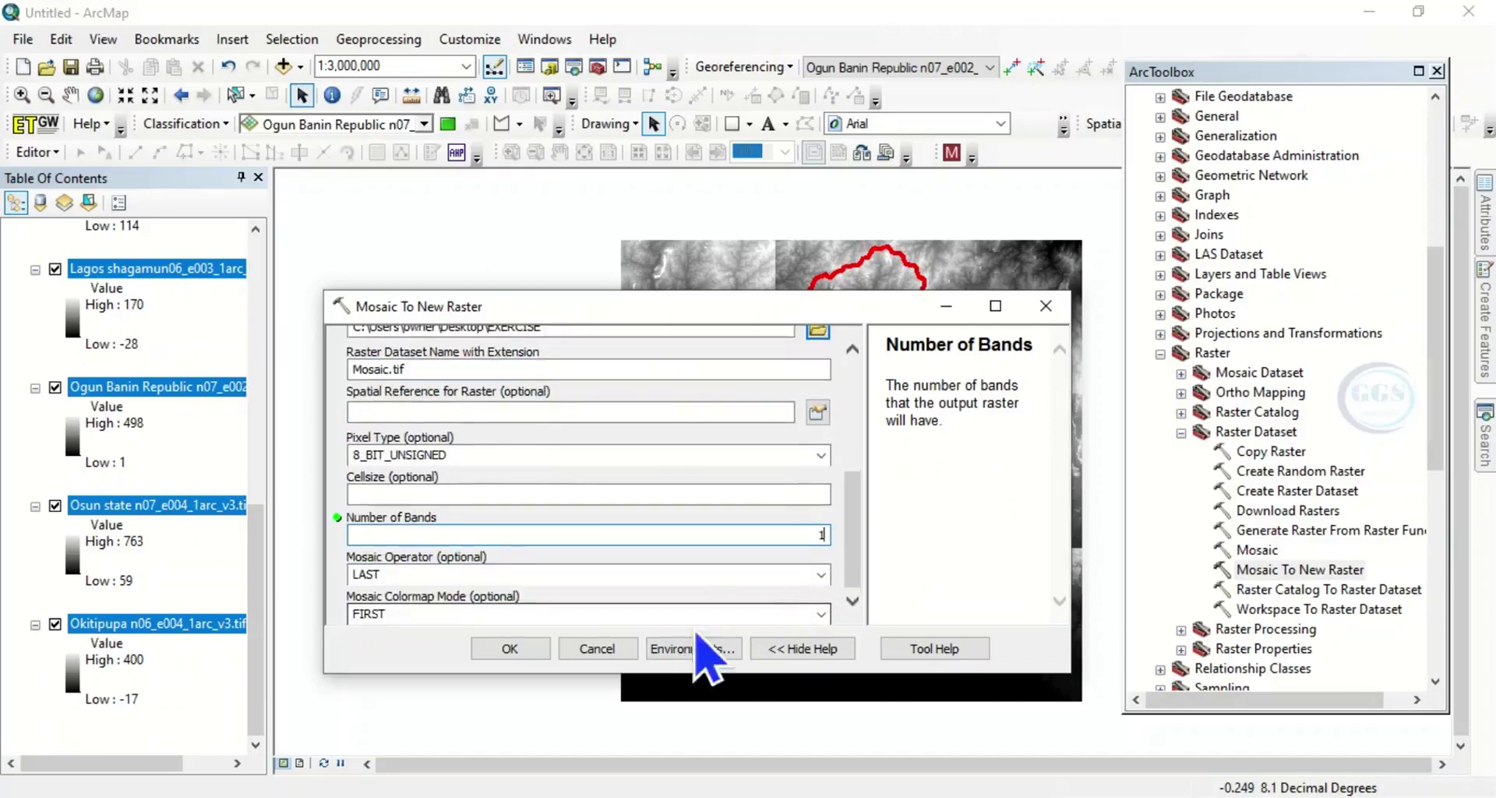
{"action": "left_click", "coordinate": [509, 653]}
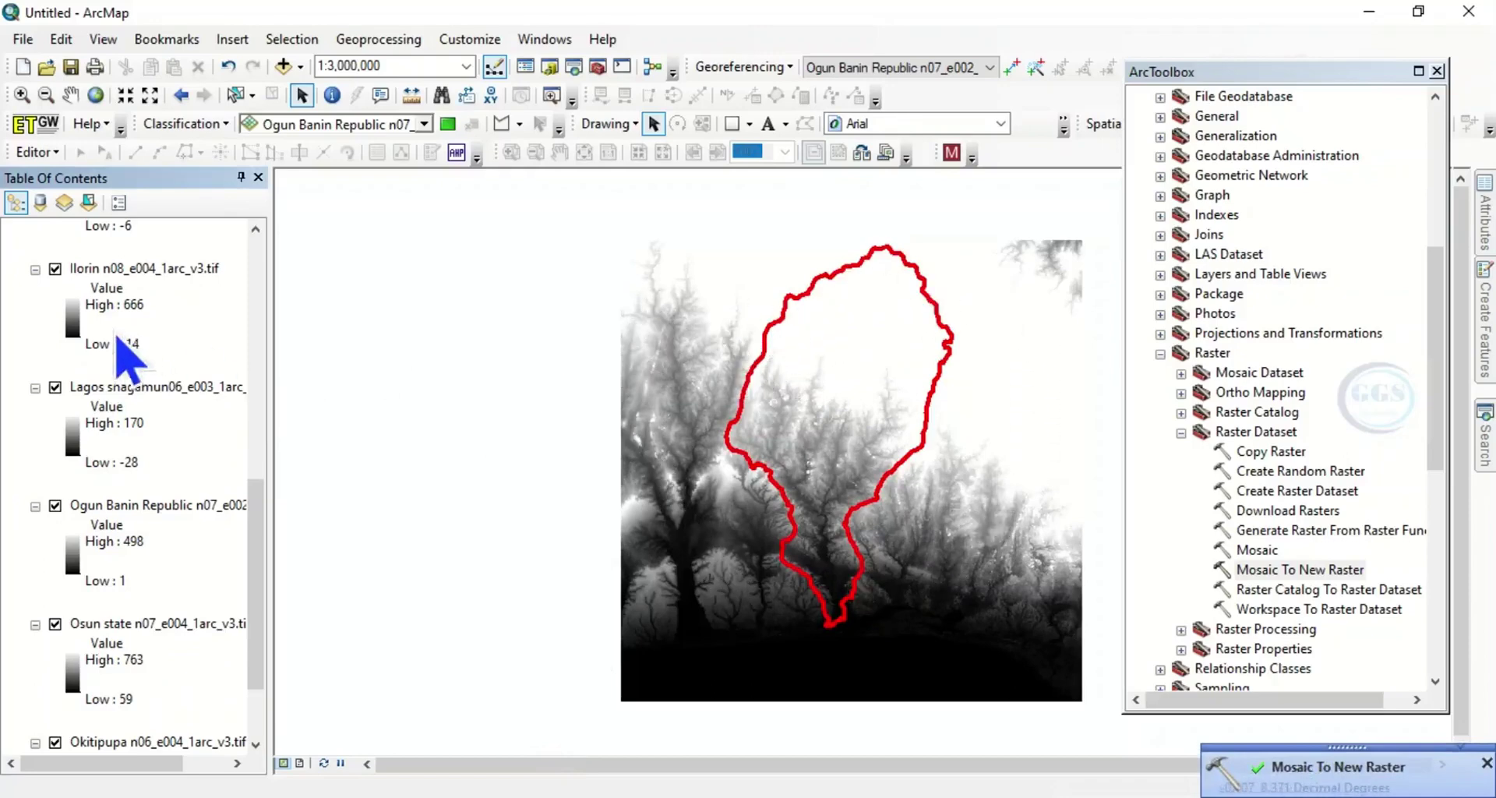
Hide Mosaic.tif to compare it with the original tiles, then show it again.
{"action": "scroll", "coordinate": [67, 333], "scroll_direction": "up", "scroll_amount": 1}
{"action": "scroll", "coordinate": [78, 333], "scroll_direction": "up", "scroll_amount": 6}
{"action": "scroll", "coordinate": [78, 333], "scroll_direction": "up", "scroll_amount": 3}
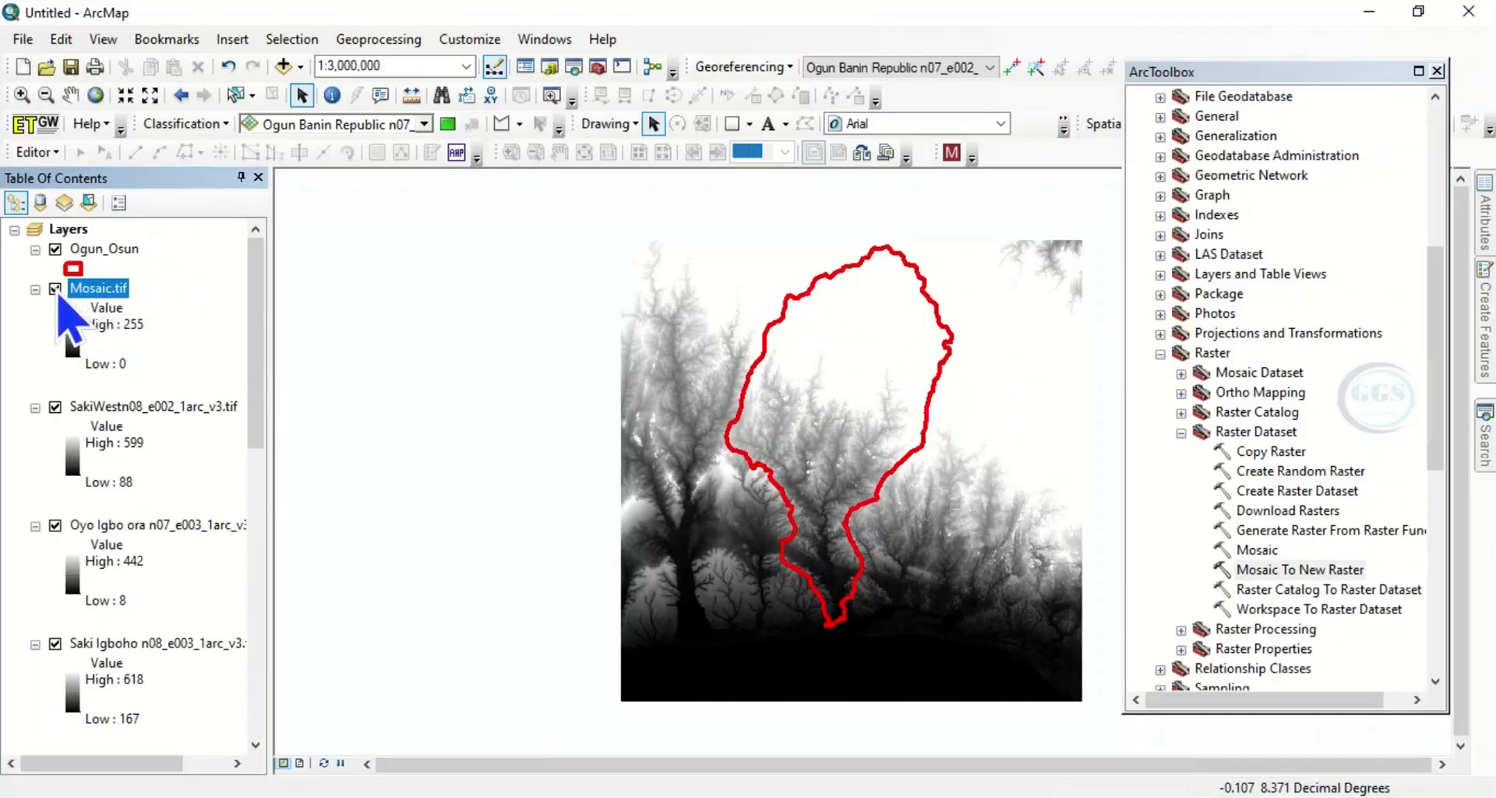
{"action": "left_click", "coordinate": [56, 289]}
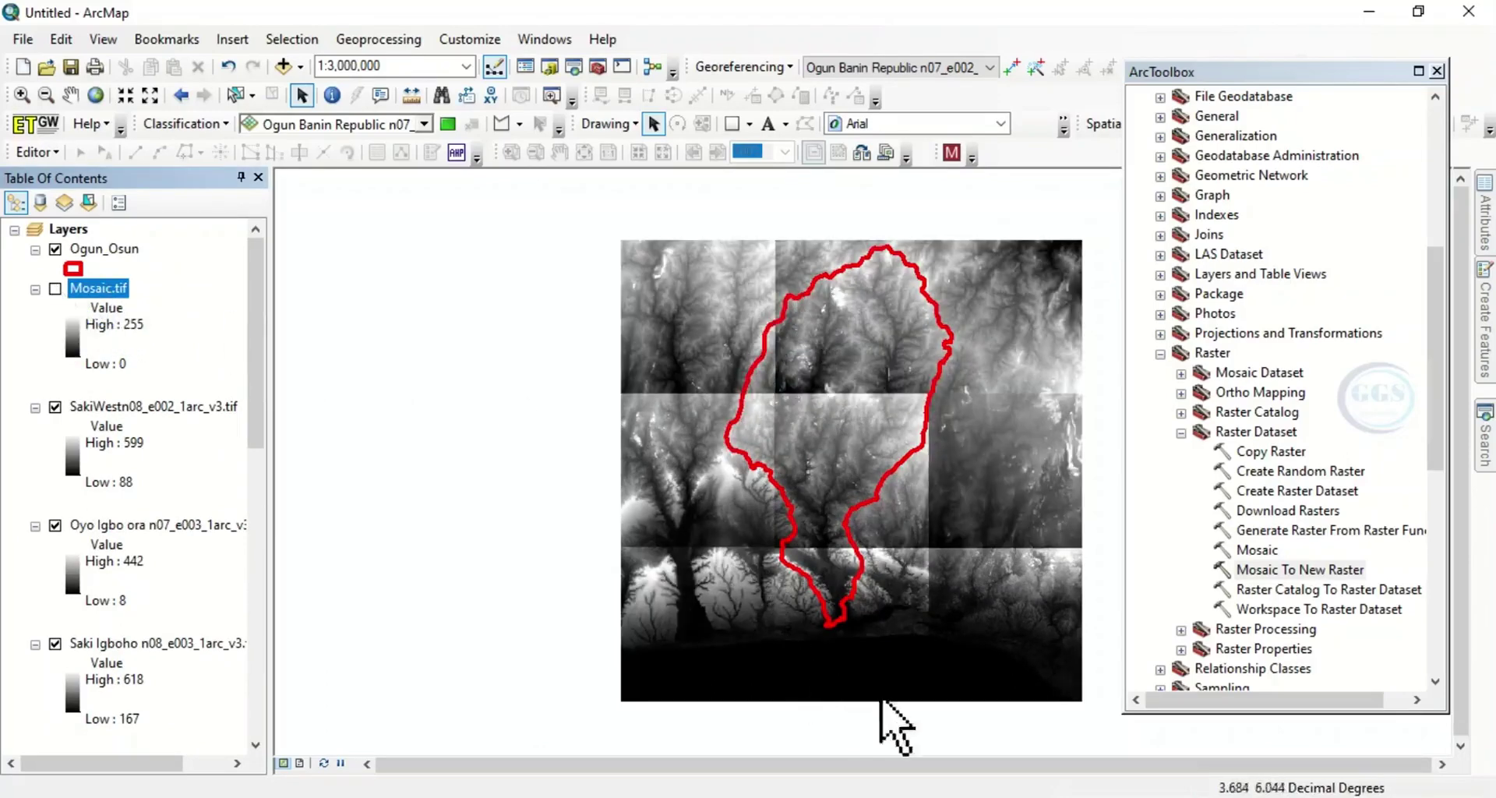
{"action": "left_click", "coordinate": [55, 290]}
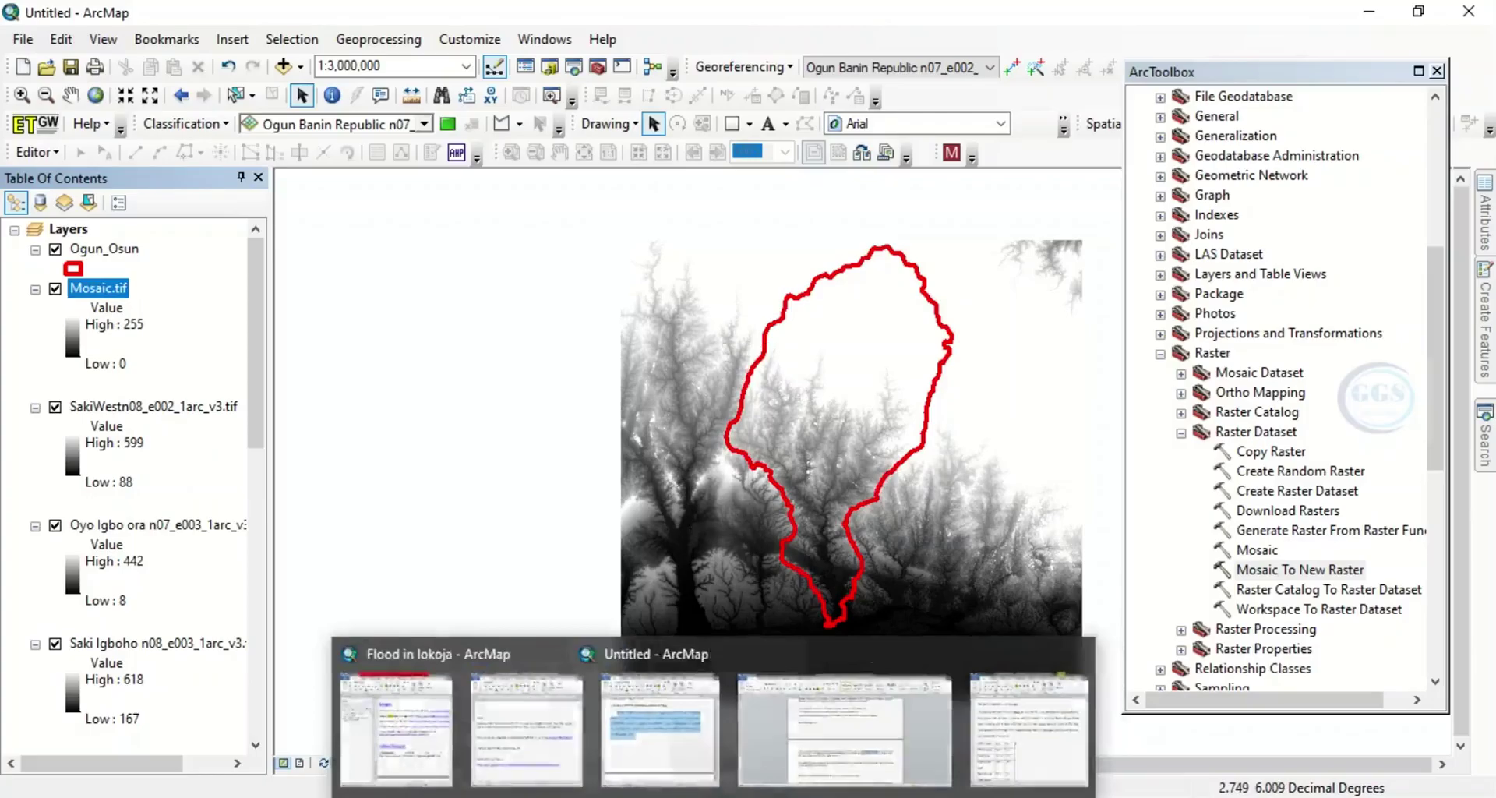
Switch back to the PowerPoint presentation on slide 26 with Alt+Tab.
{"action": "key", "text": "alt+Tab"}
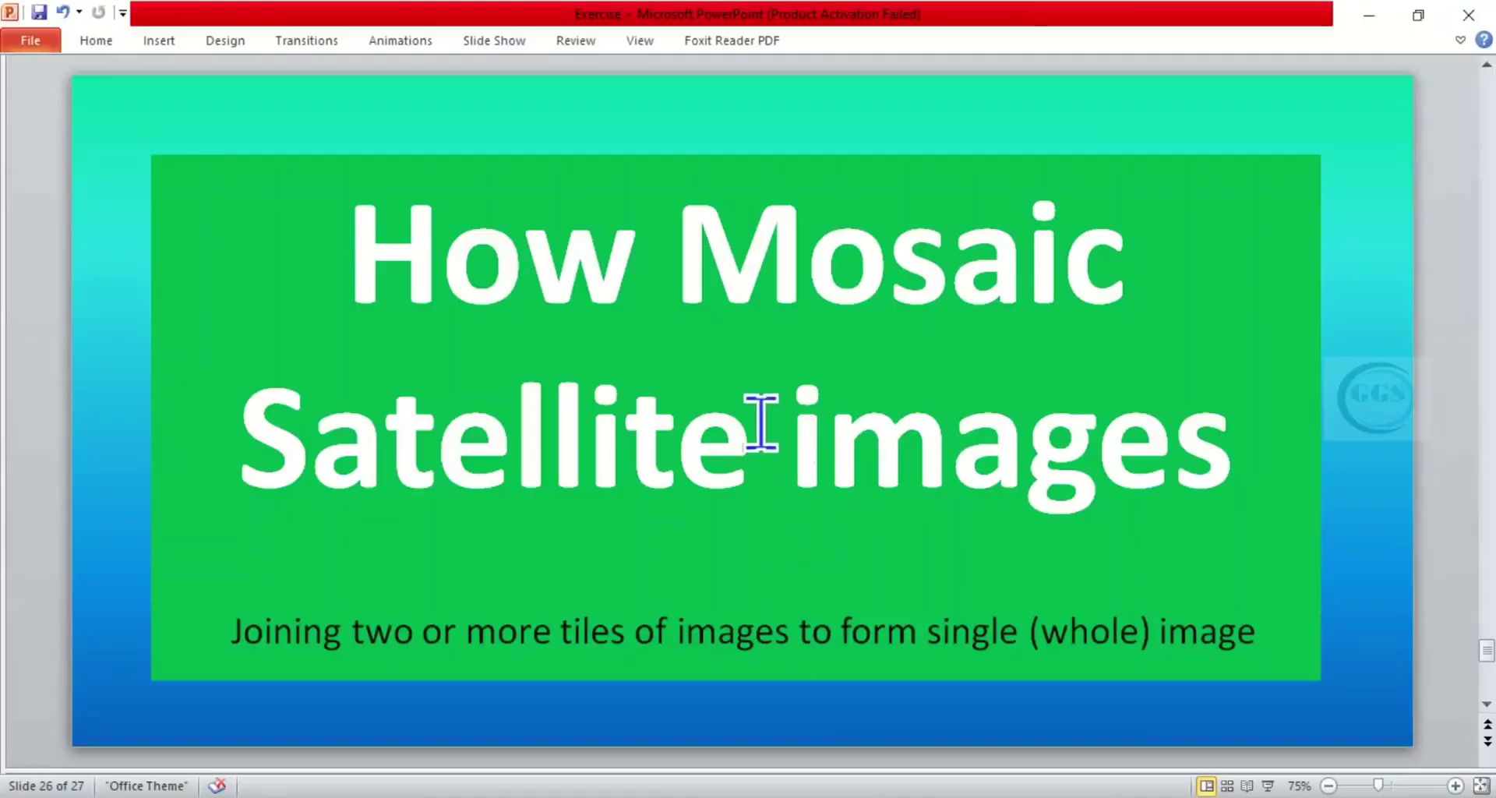